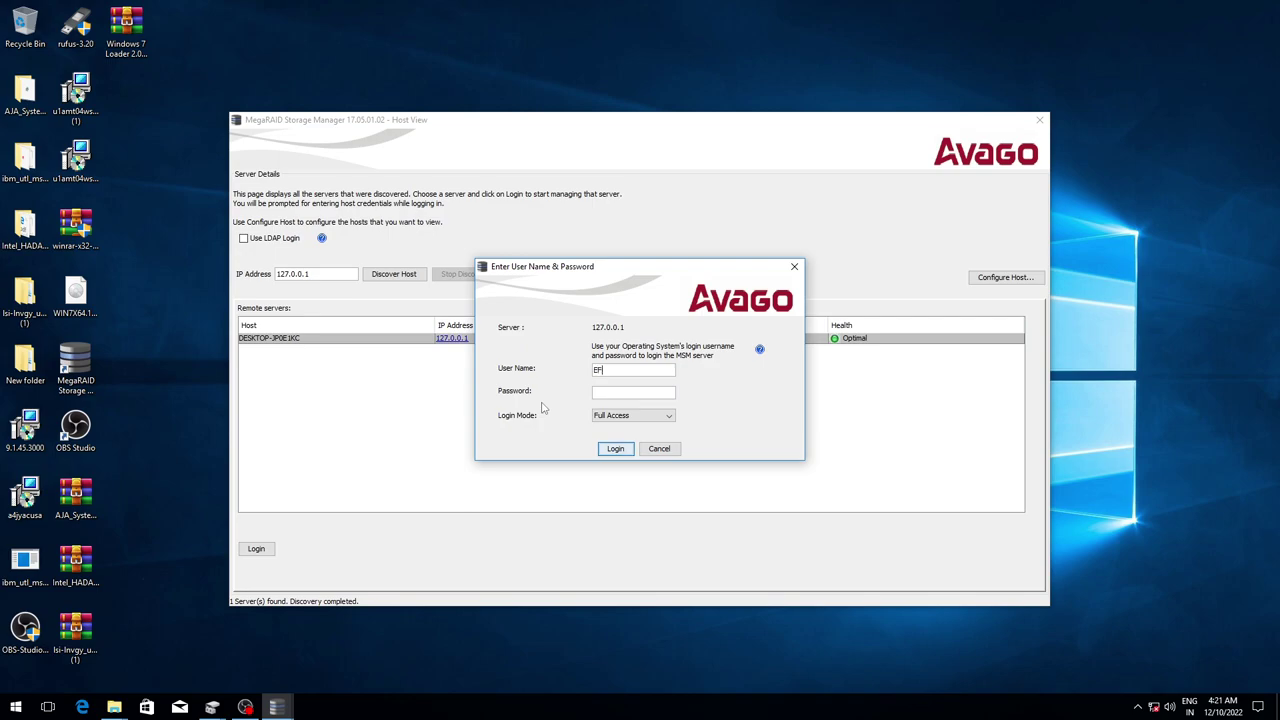
- Log in to server 127.0.0.1 with the operating system user name and password in Full Access mode
text(RT)
key(Tab)
text(•••••••)
key(Return)
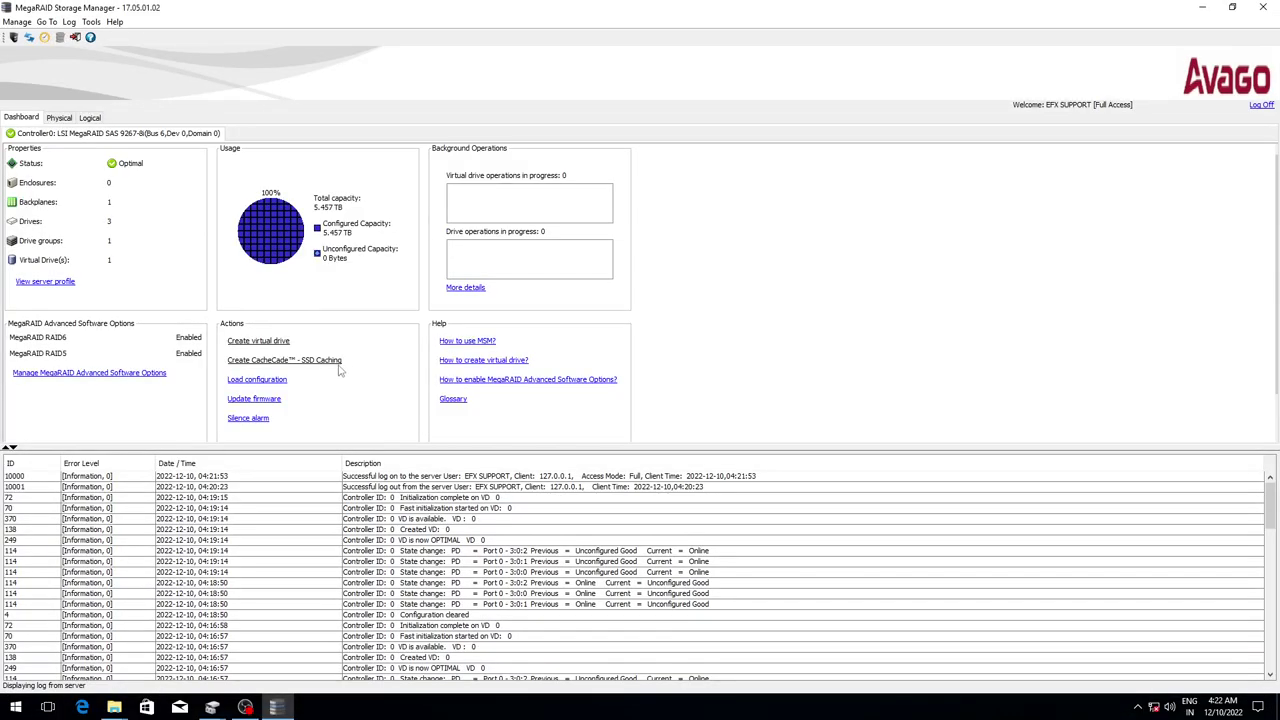
- Inspect the physical view's properties for the RAID controller and the drives in slots 0, 1 and 2
click(48, 137)
click(60, 118)
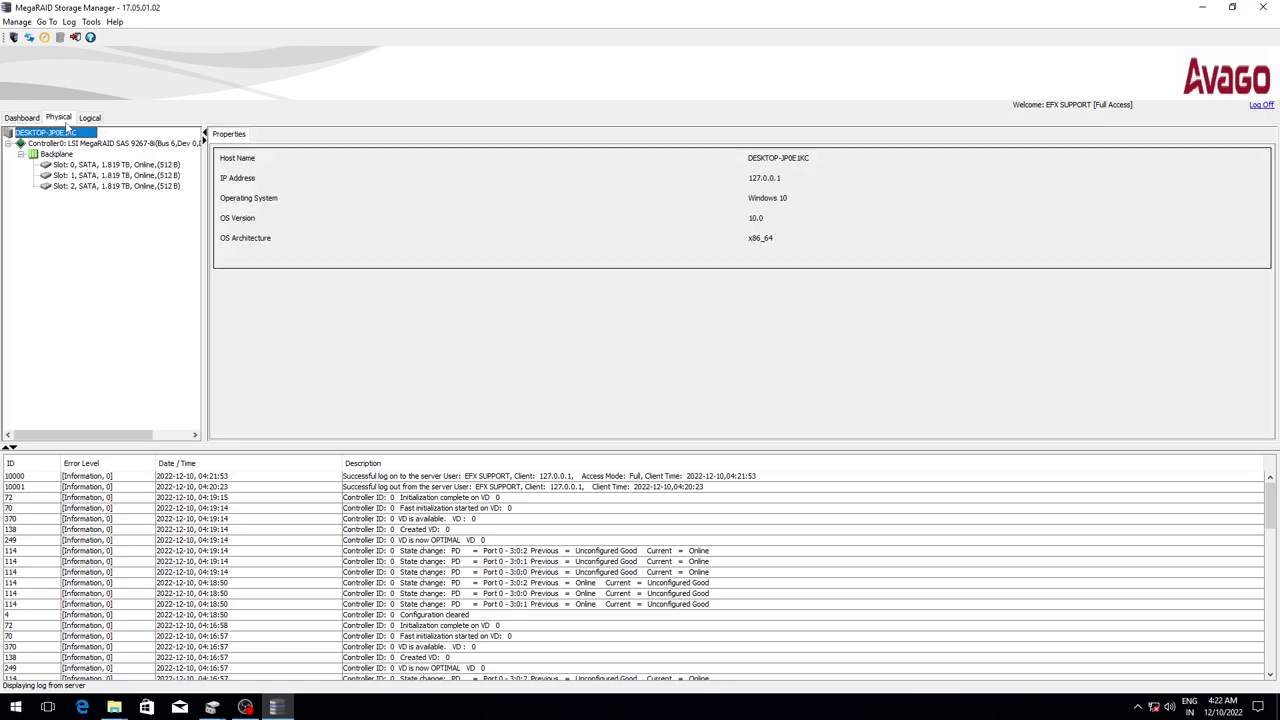
click(101, 144)
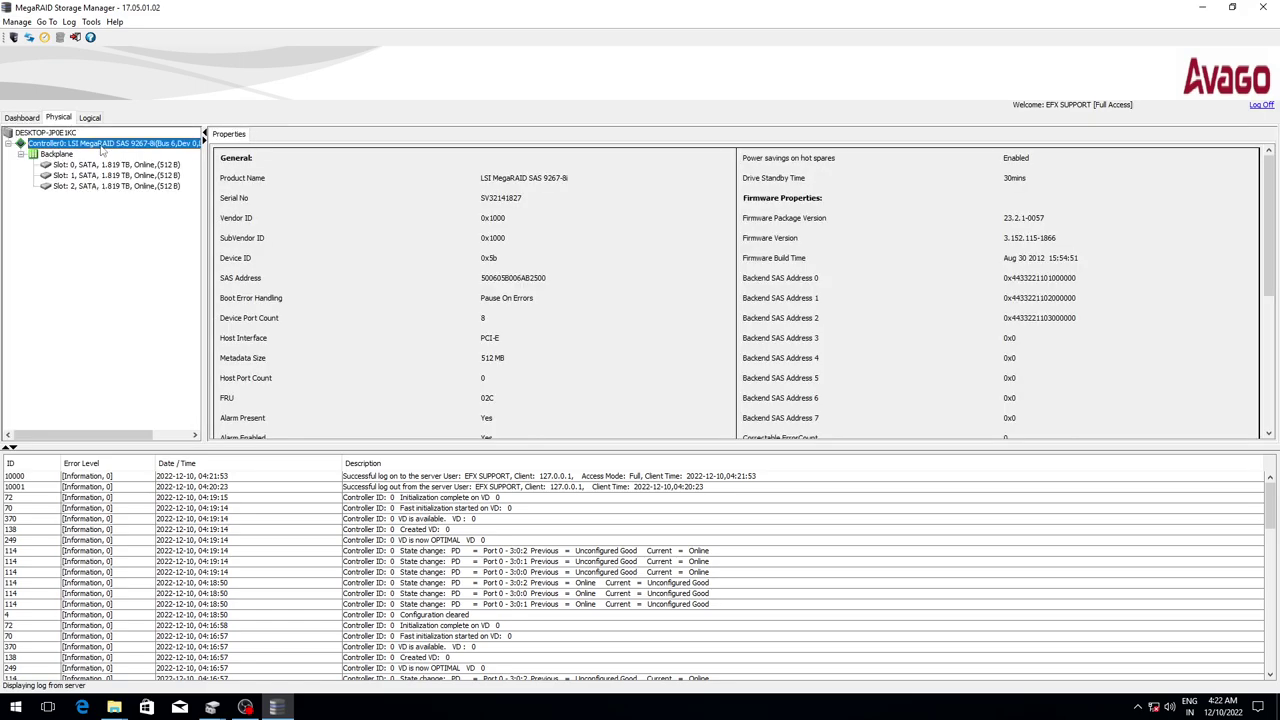
click(102, 164)
click(104, 176)
click(104, 186)
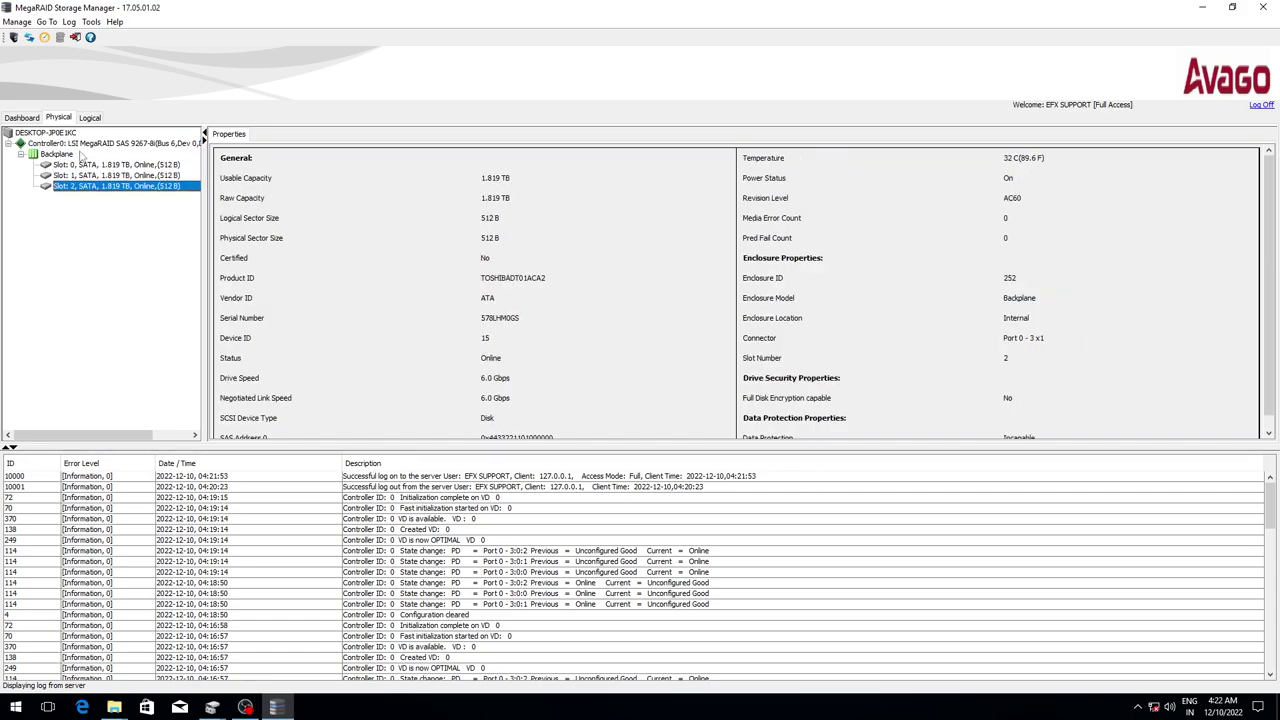
click(170, 175)
click(165, 188)
- Examine the existing virtual drive's properties in the logical view
click(89, 118)
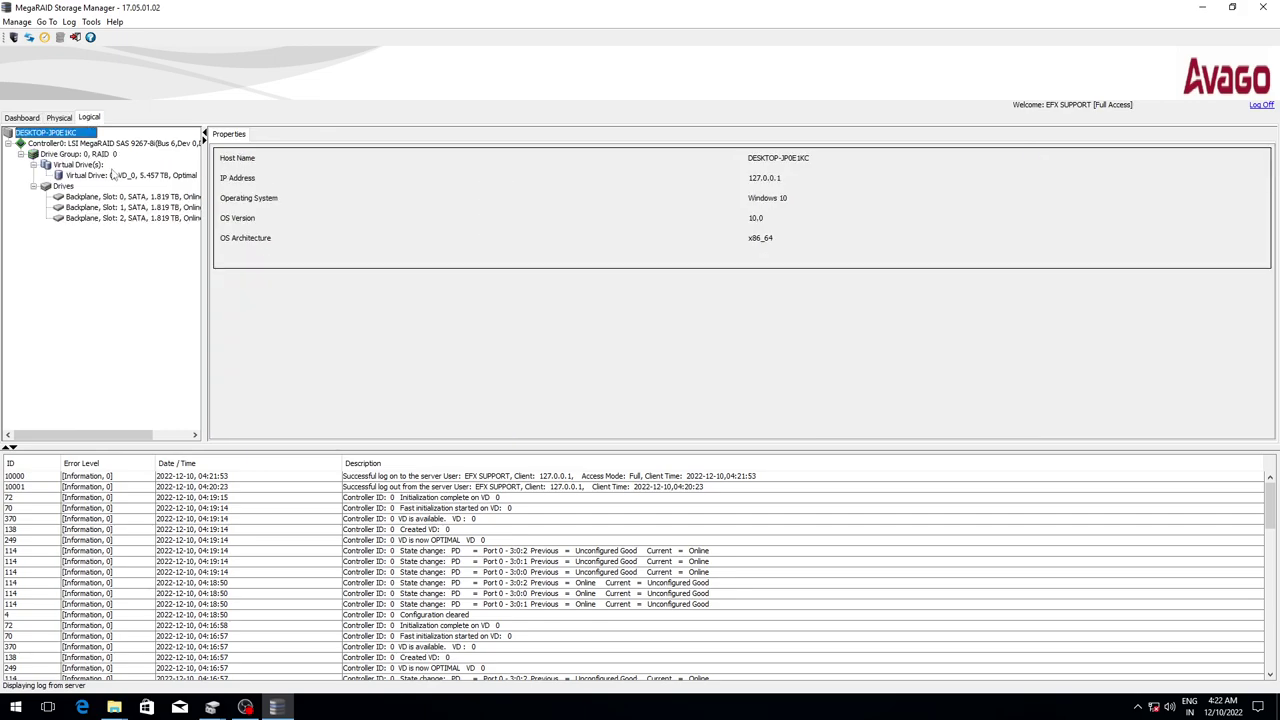
click(115, 177)
right_click(116, 176)
click(100, 147)
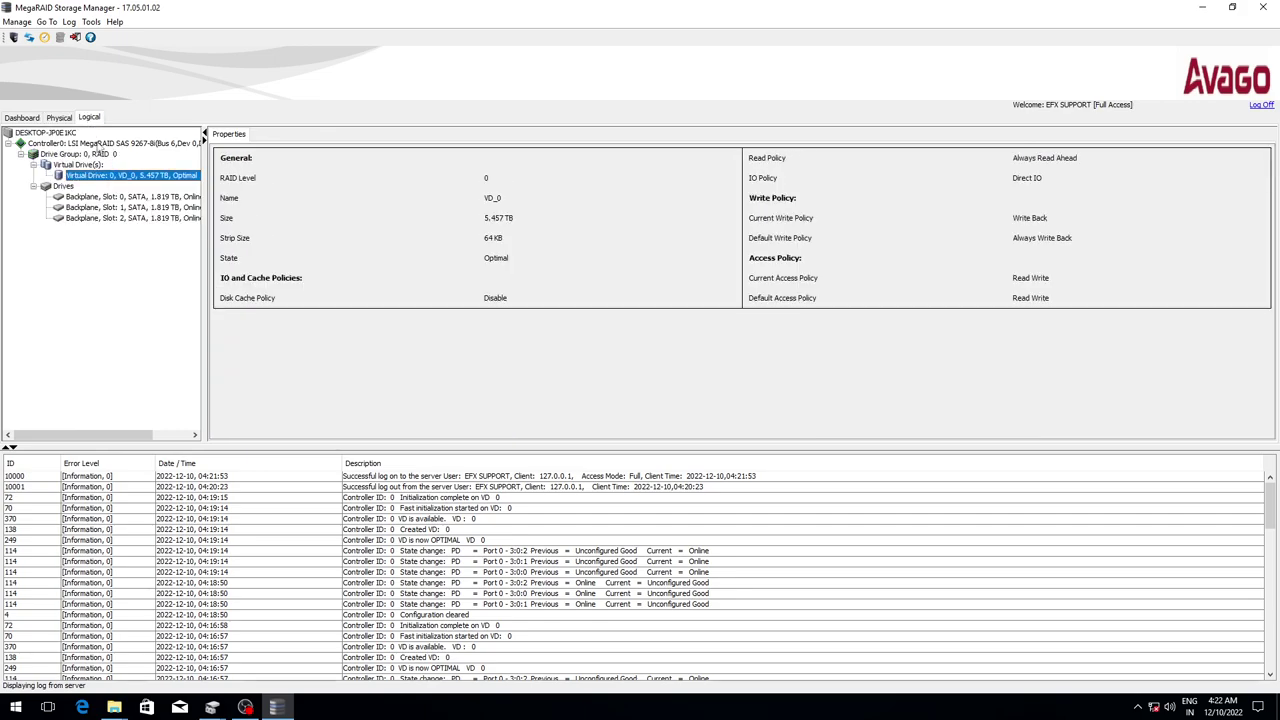
click(92, 143)
- Clear the RAID controller's configuration from the physical view, confirming the destruction of all virtual disks
click(59, 118)
click(78, 148)
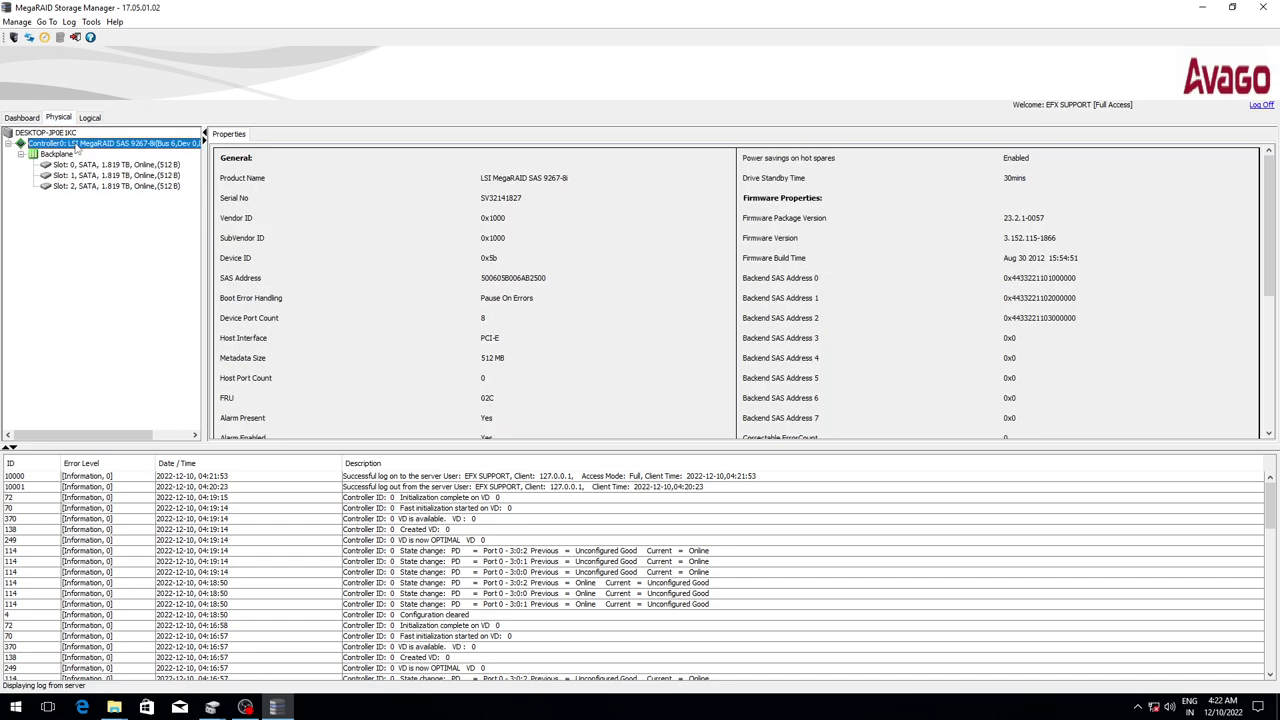
right_click(76, 145)
click(122, 259)
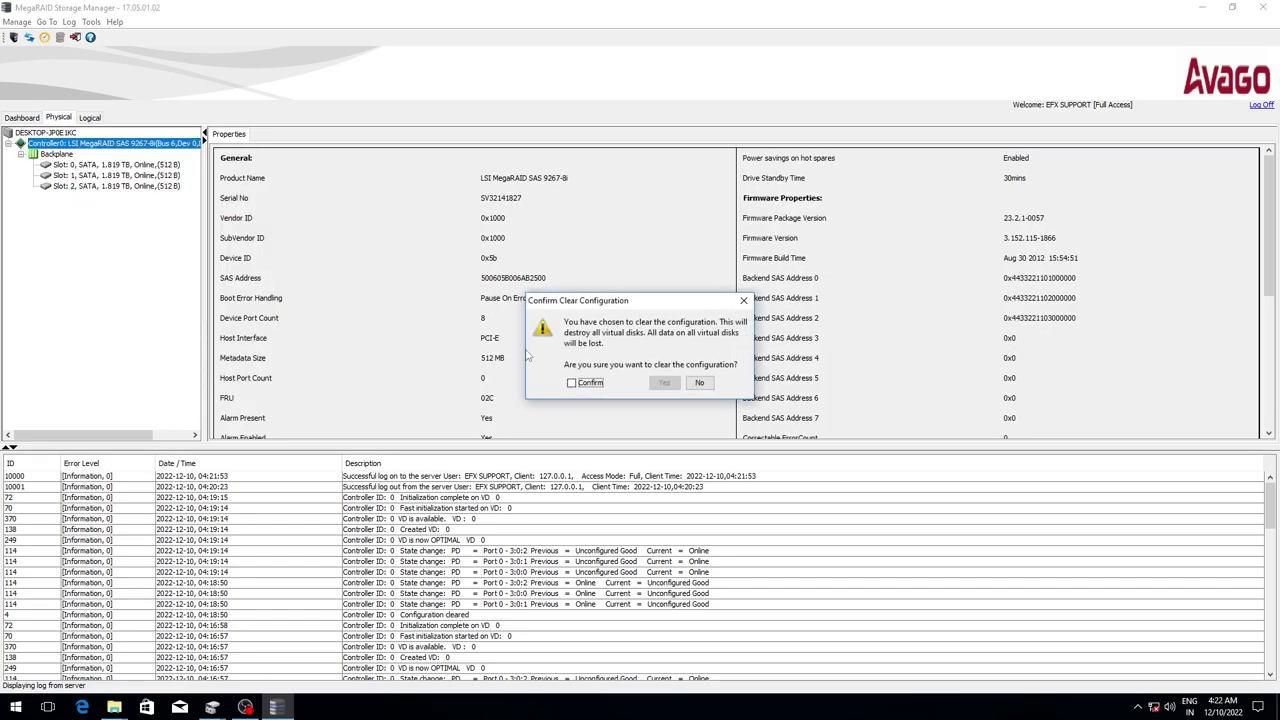
click(571, 384)
click(666, 384)
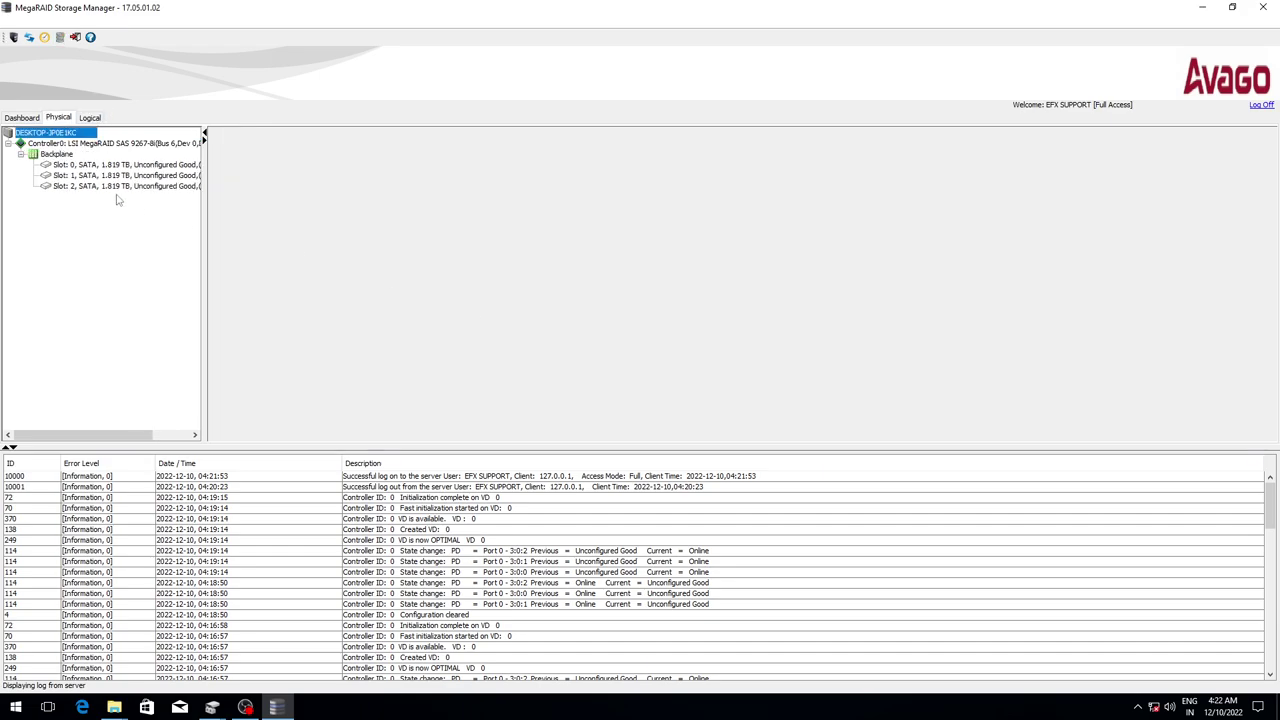
- Start creating a virtual drive on the RAID controller in Simple mode
right_click(113, 143)
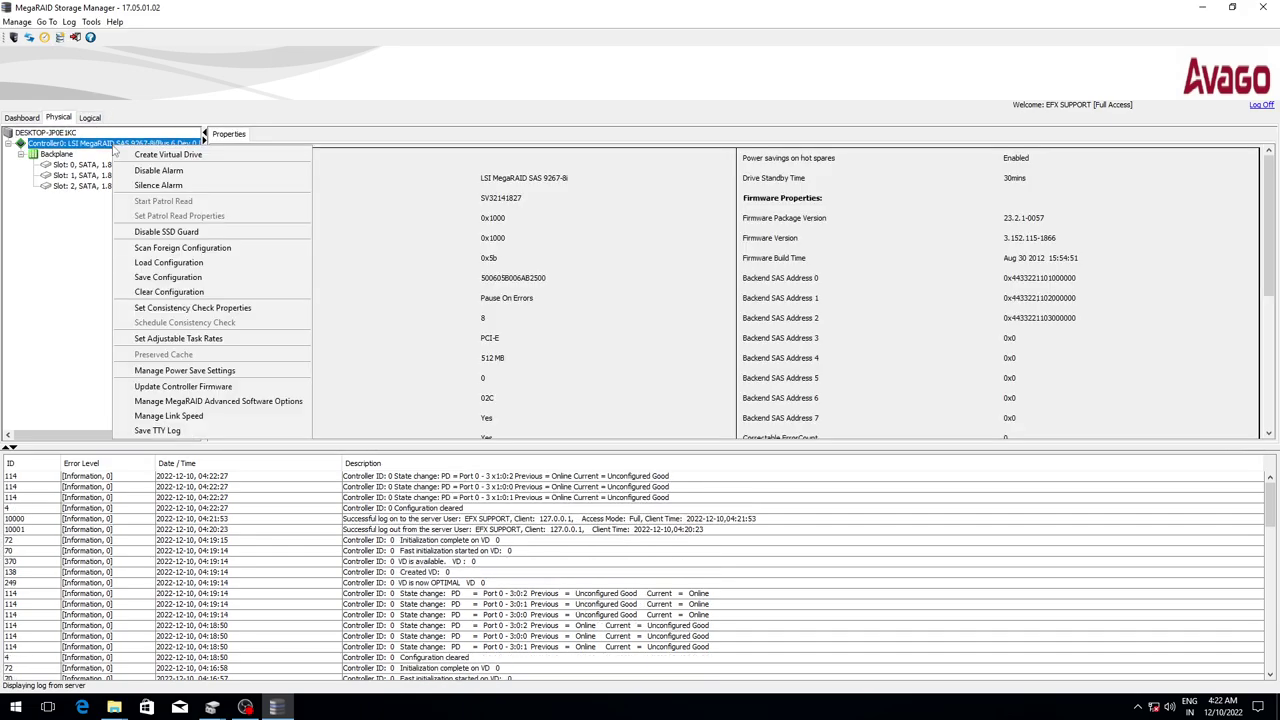
click(141, 156)
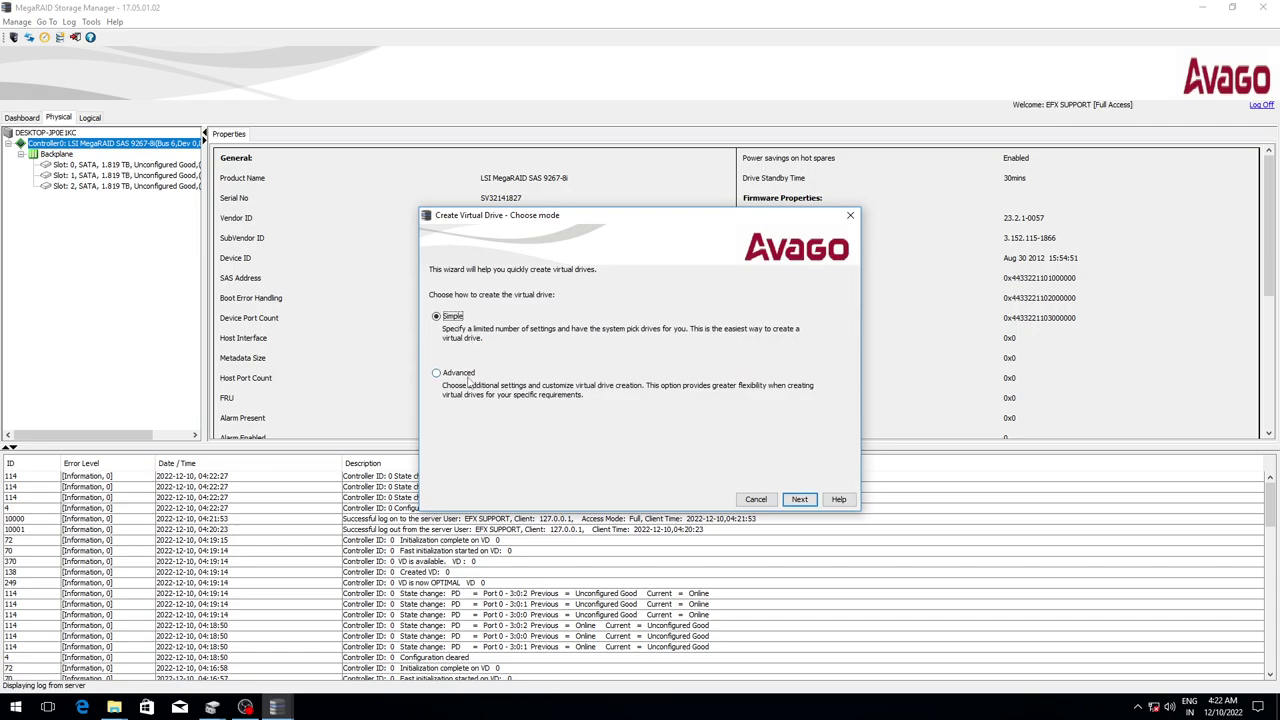
click(800, 499)
- Try RAID 0 with three, two and one virtual drives
click(453, 321)
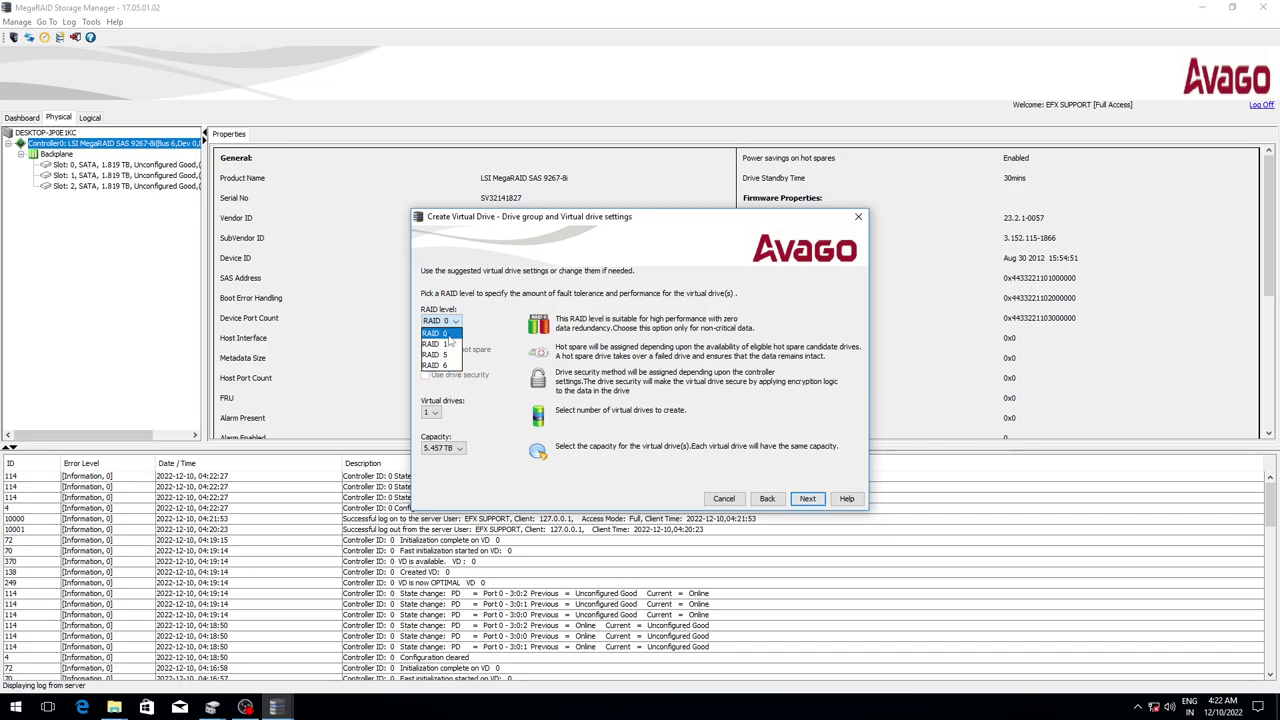
click(450, 338)
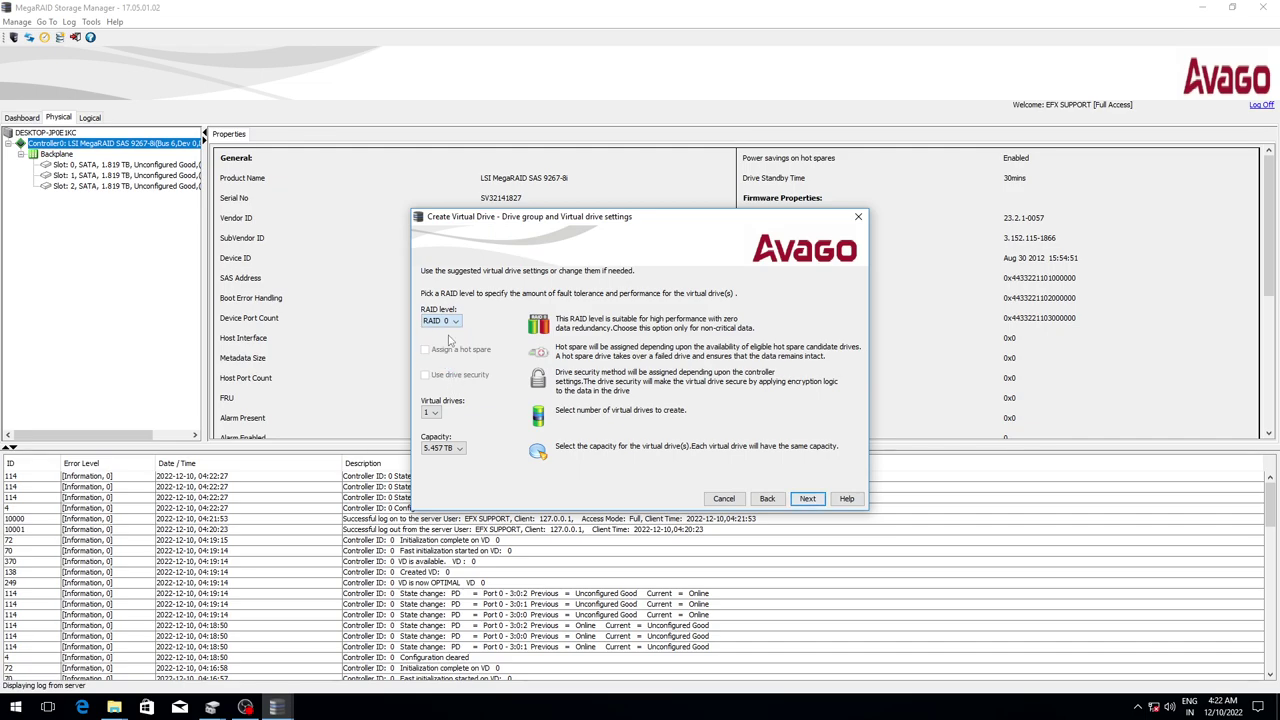
click(433, 412)
click(432, 446)
click(434, 413)
click(432, 435)
click(433, 412)
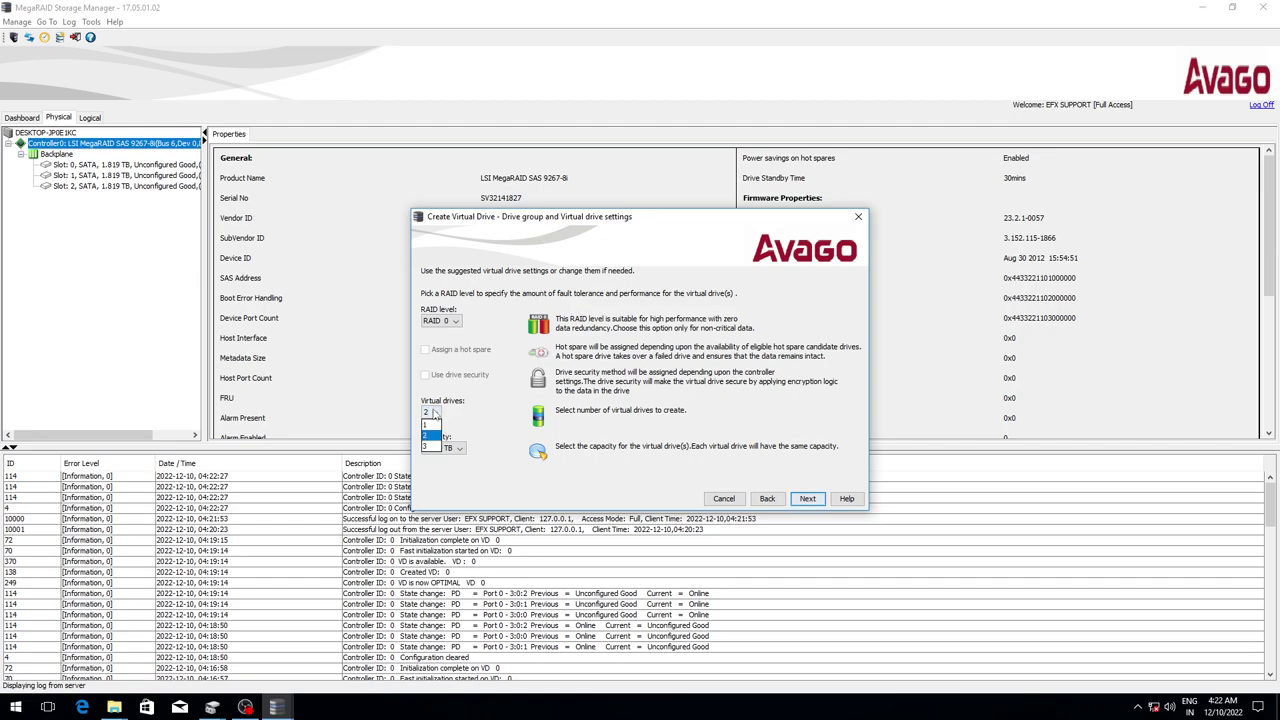
click(432, 424)
- Try RAID 1 with one virtual drive and a capacity of 1.819 TB
click(455, 321)
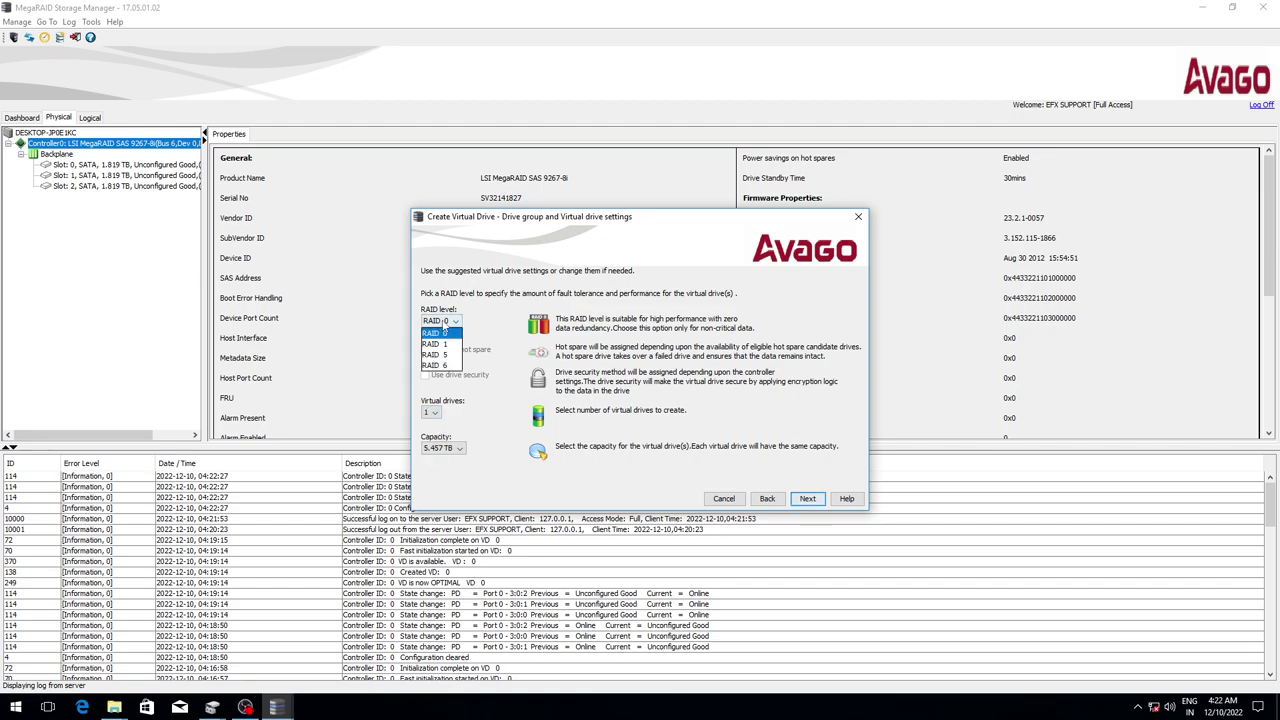
click(444, 343)
click(459, 448)
click(440, 460)
click(433, 412)
click(430, 424)
- Try the RAID 5, RAID 6 and RAID 0 levels, checking the virtual drive number choices
click(455, 321)
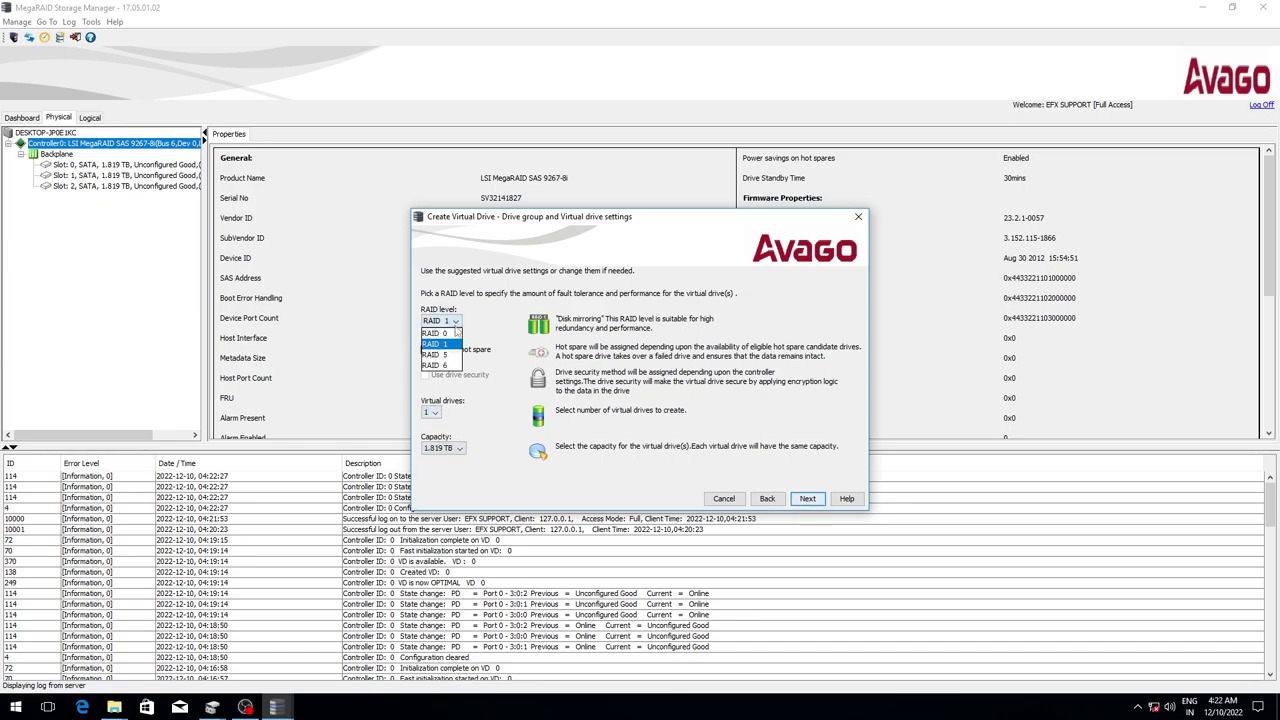
click(444, 355)
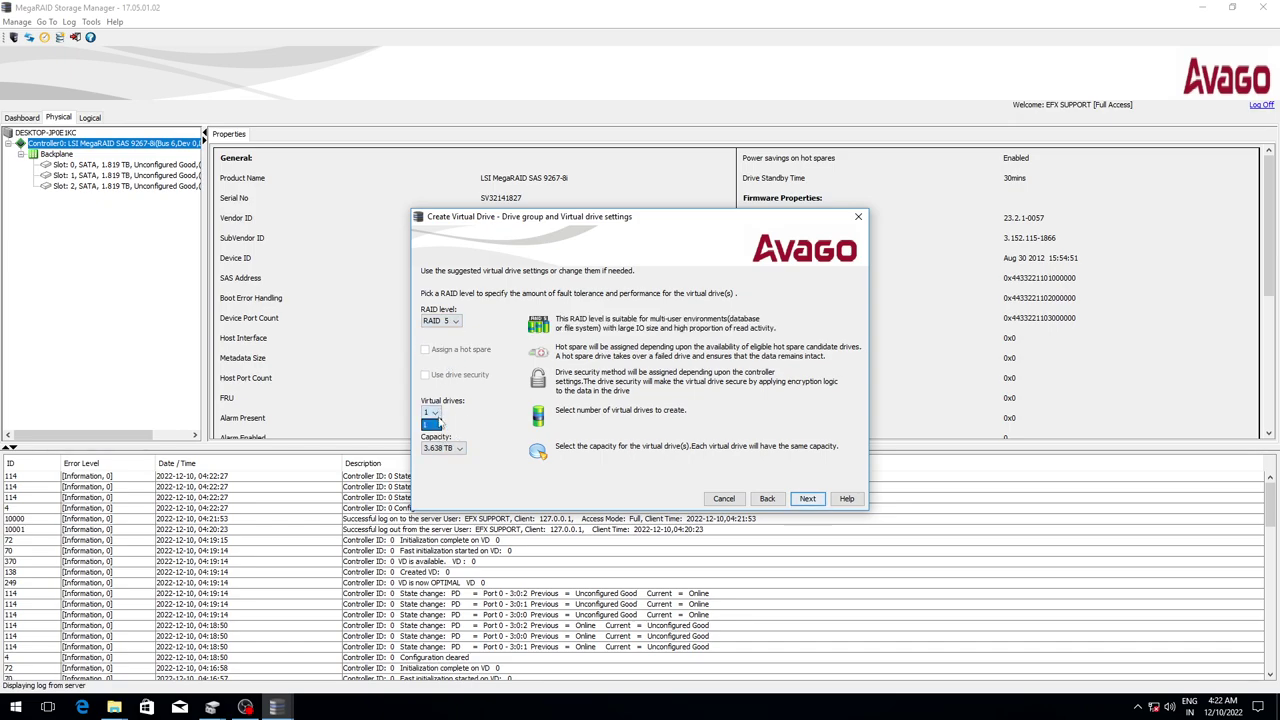
click(452, 322)
click(450, 366)
click(433, 413)
click(434, 421)
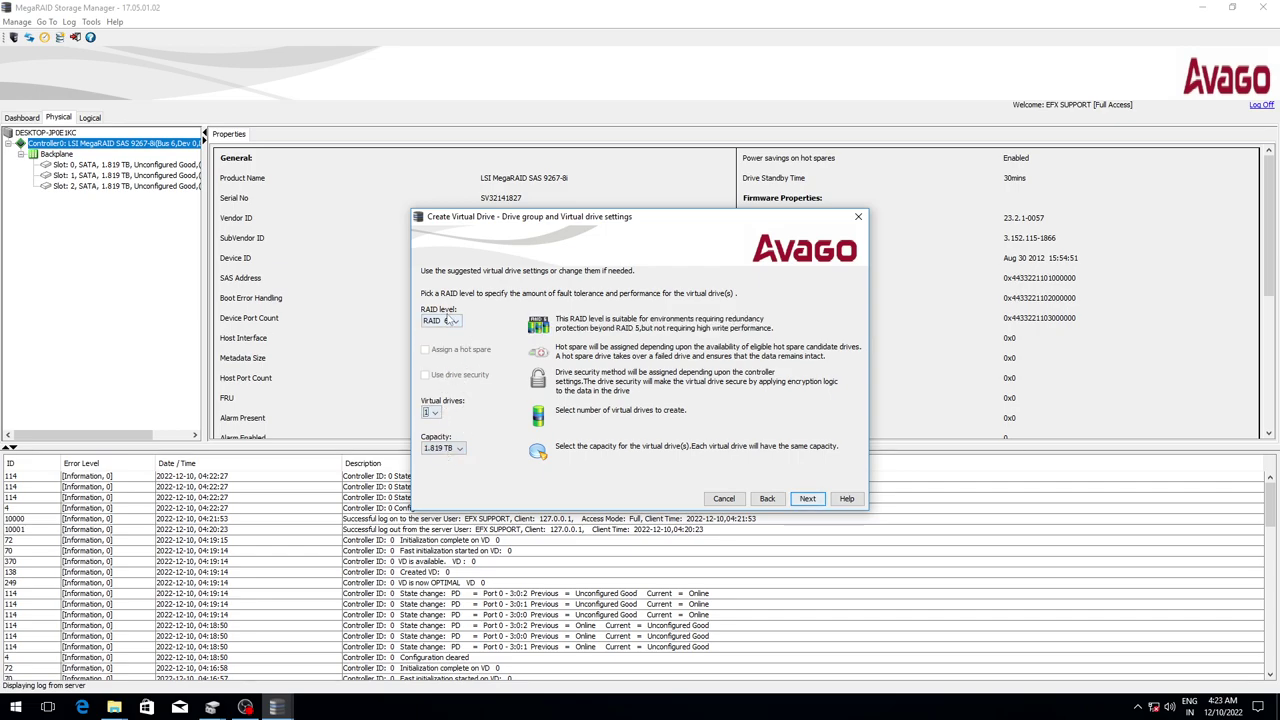
click(449, 323)
click(436, 333)
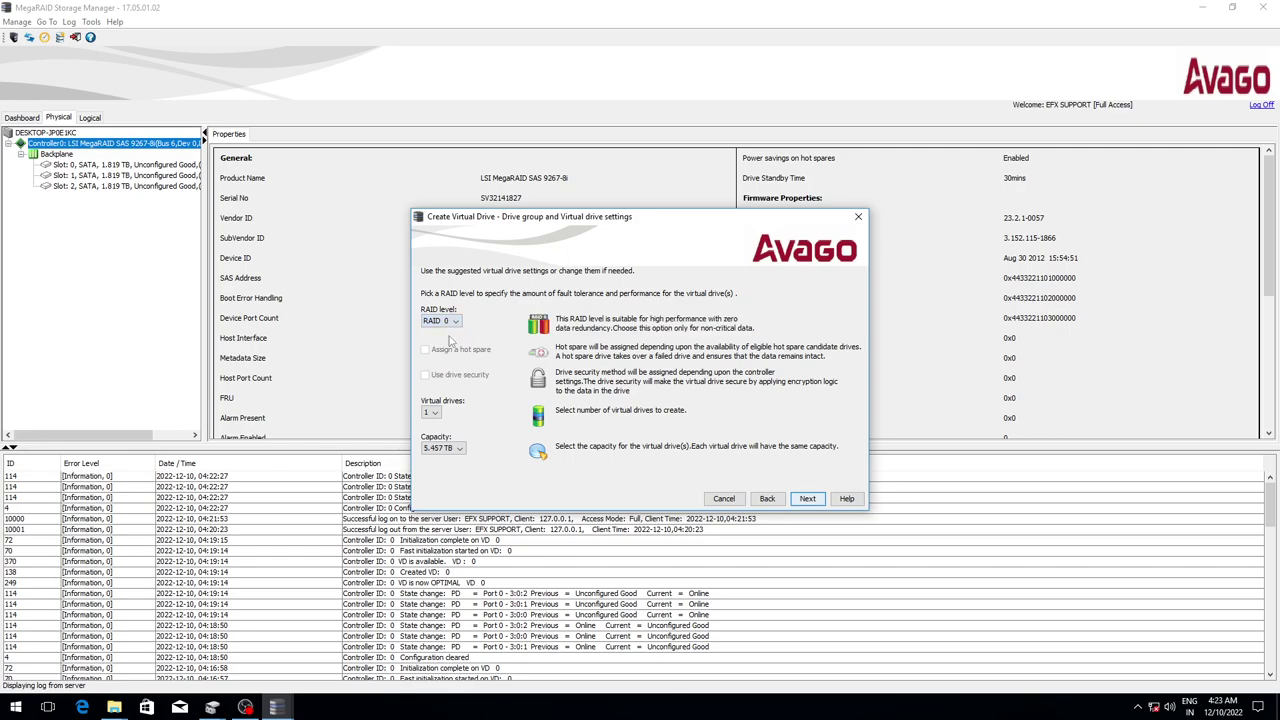
- Create one RAID 5 virtual drive with a capacity of 3.638 TB and finish the wizard
click(450, 322)
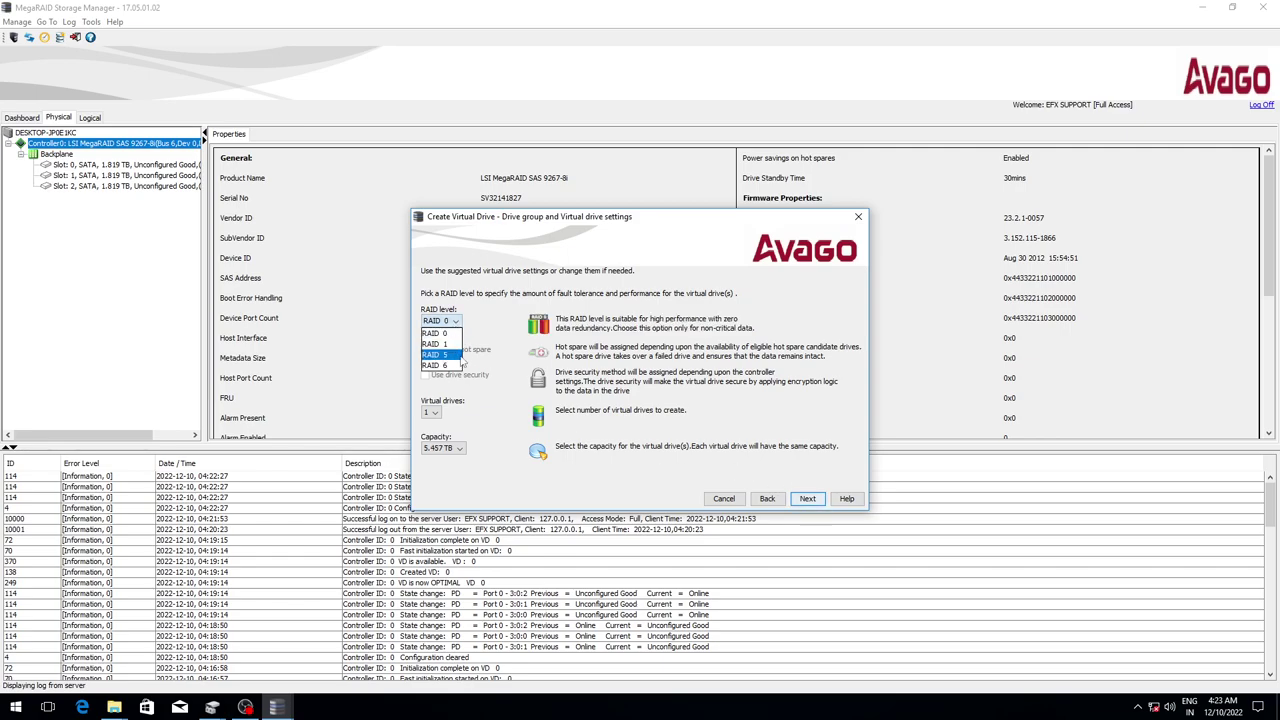
click(448, 355)
click(447, 448)
click(445, 461)
click(807, 498)
click(787, 509)
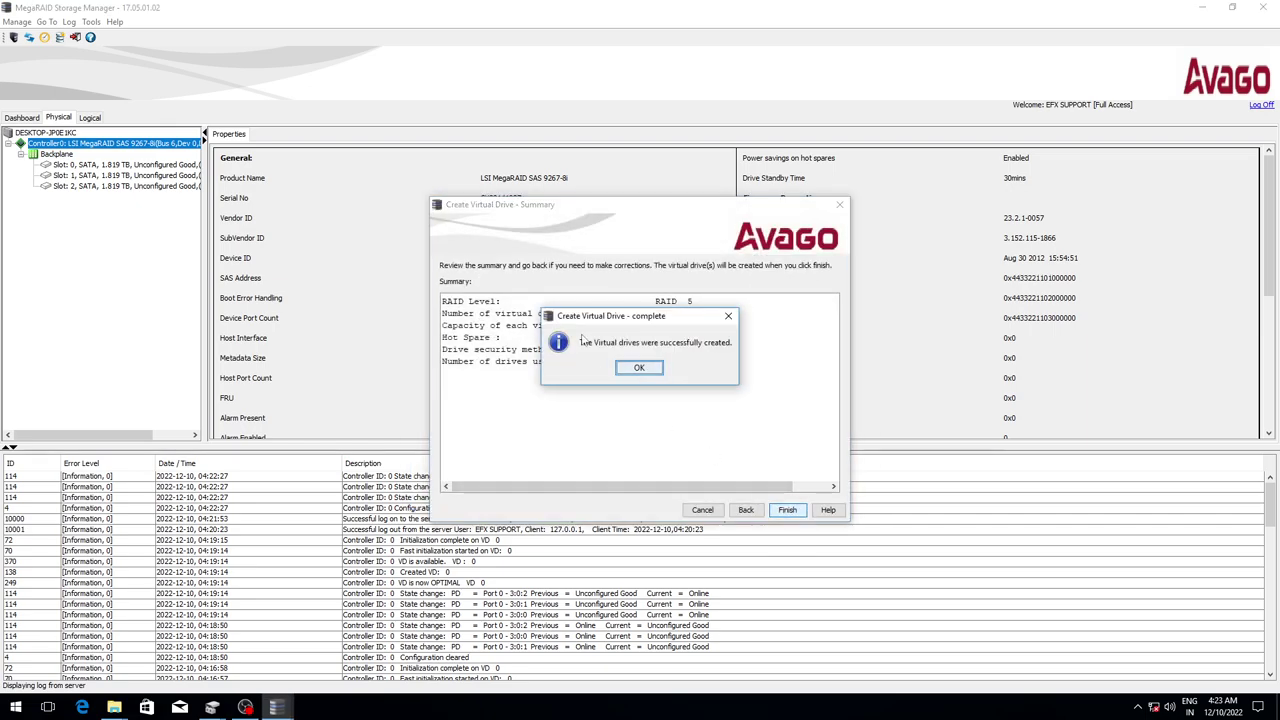
click(639, 368)
- Open Windows Disk Management and initialize Disk 1 with the GPT partition style
right_click(16, 707)
click(50, 487)
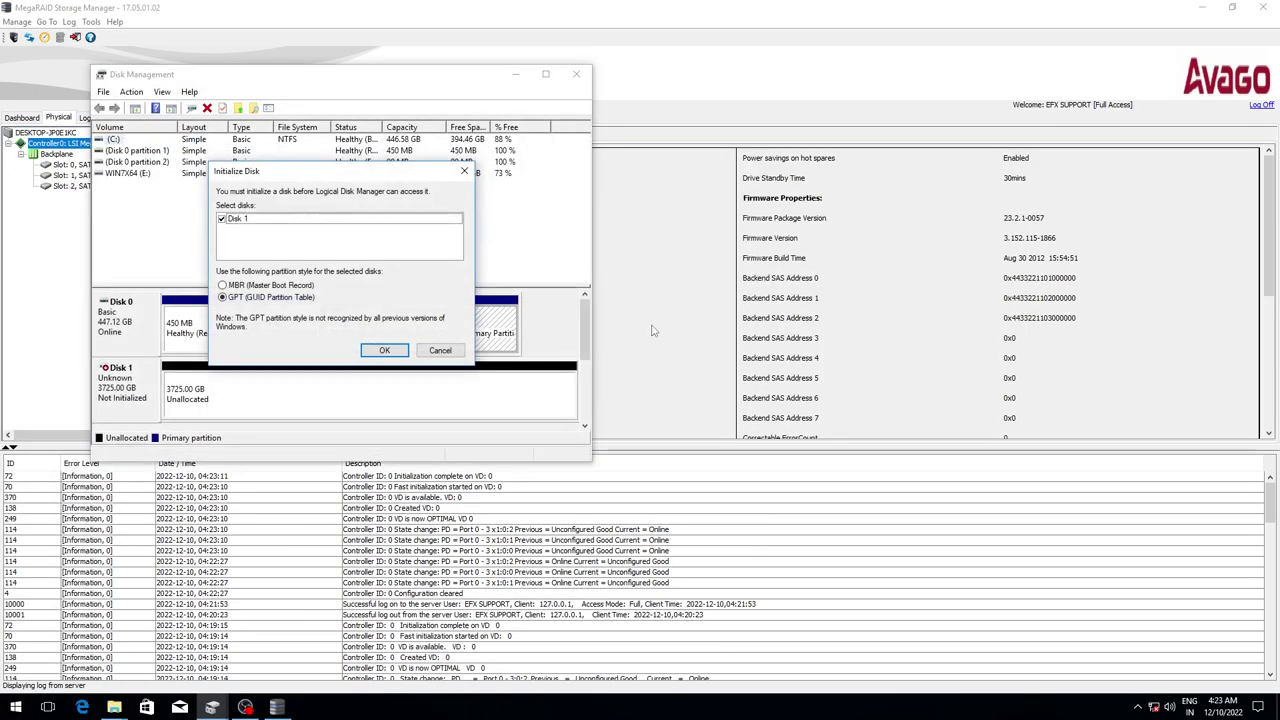
click(400, 347)
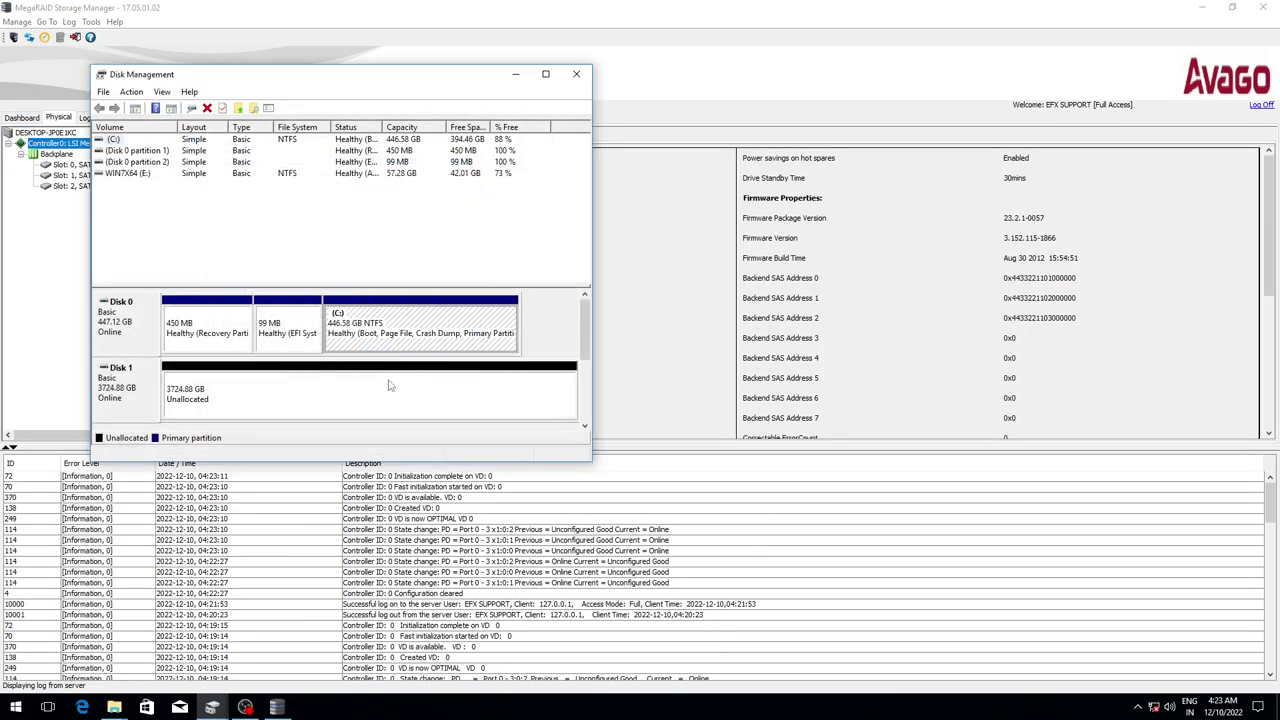
- Create a simple volume on Disk 1's unallocated space, quick-formatted as NTFS with default allocation size and label New Volume
right_click(388, 378)
click(425, 387)
click(360, 379)
click(350, 378)
click(350, 378)
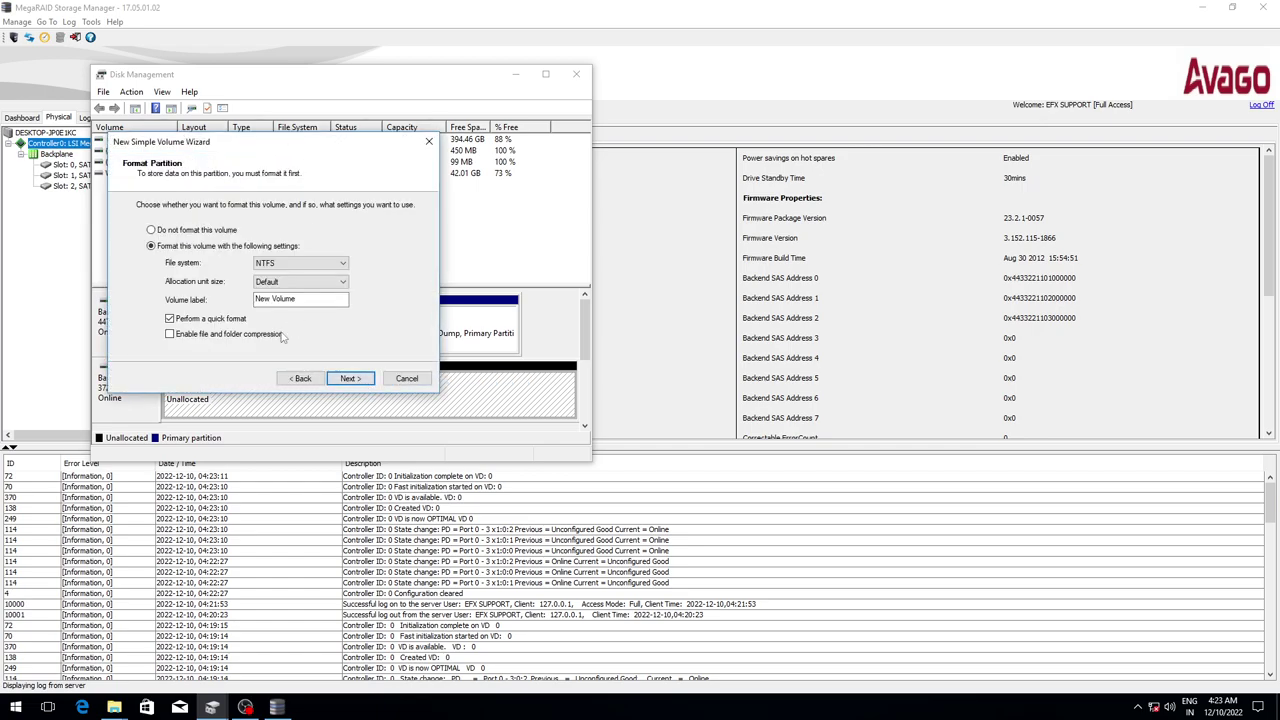
click(350, 378)
click(350, 378)
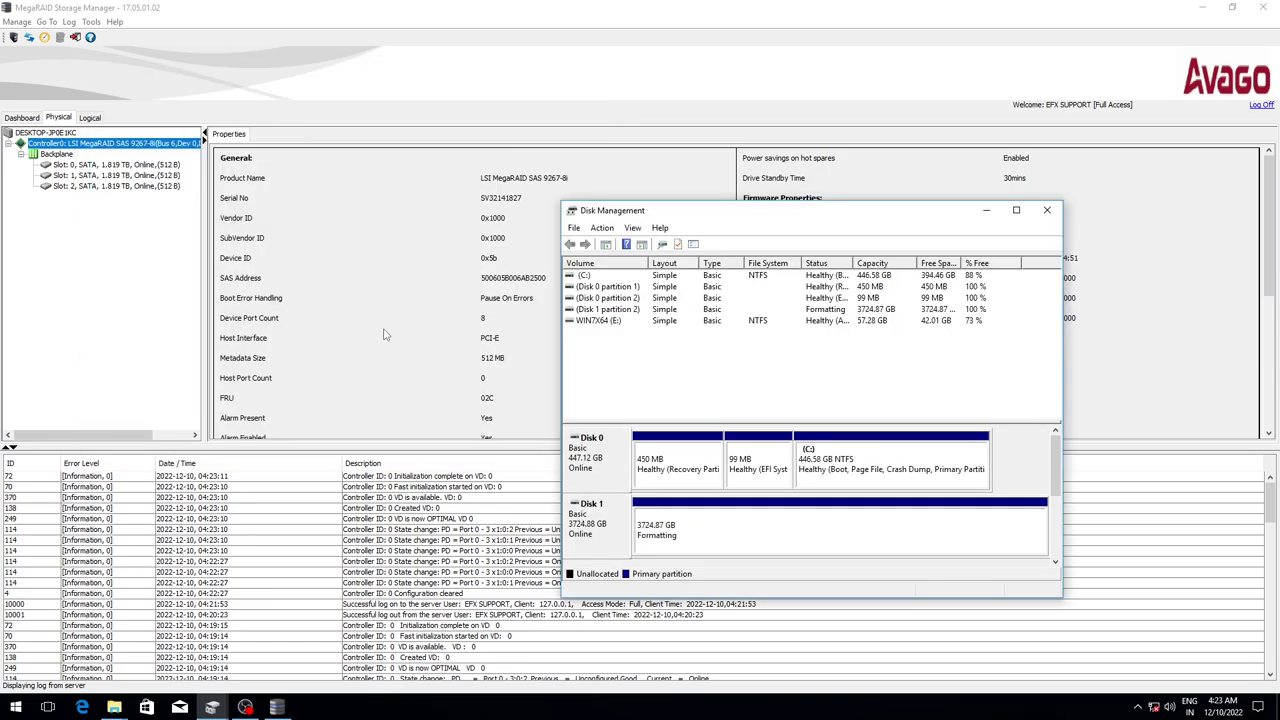
click(660, 538)
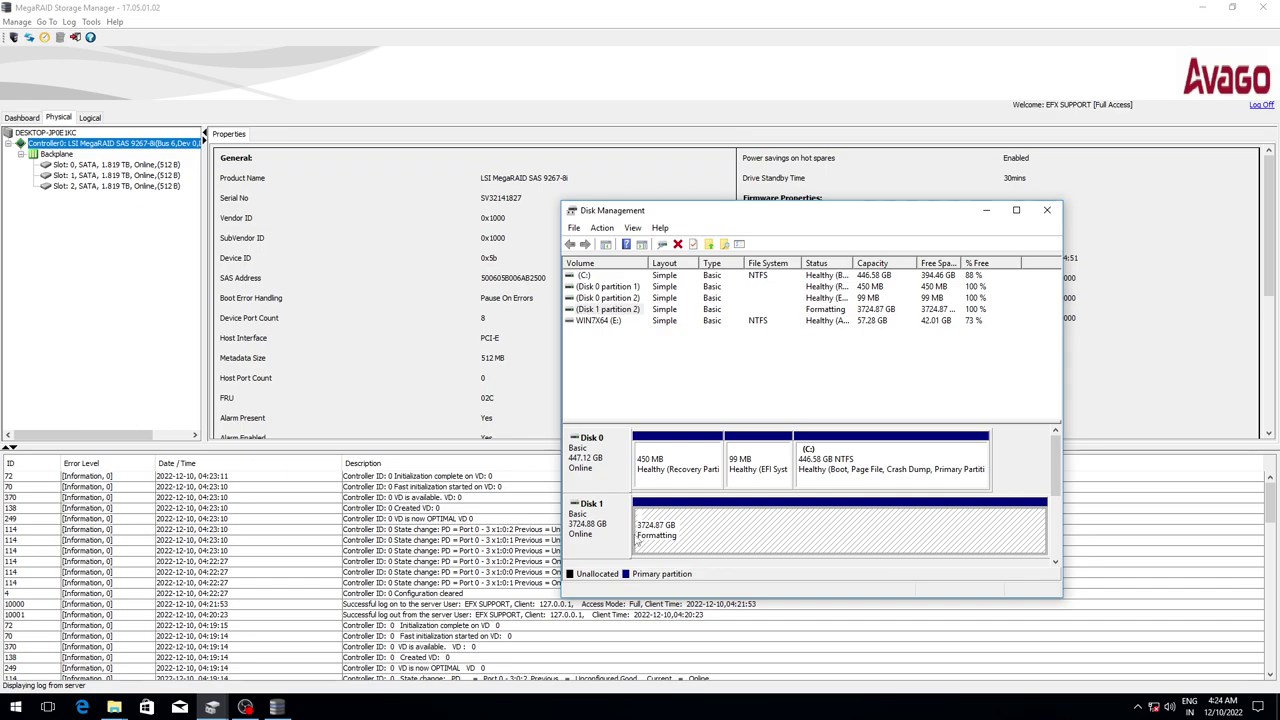
drag(714, 212, 658, 138)
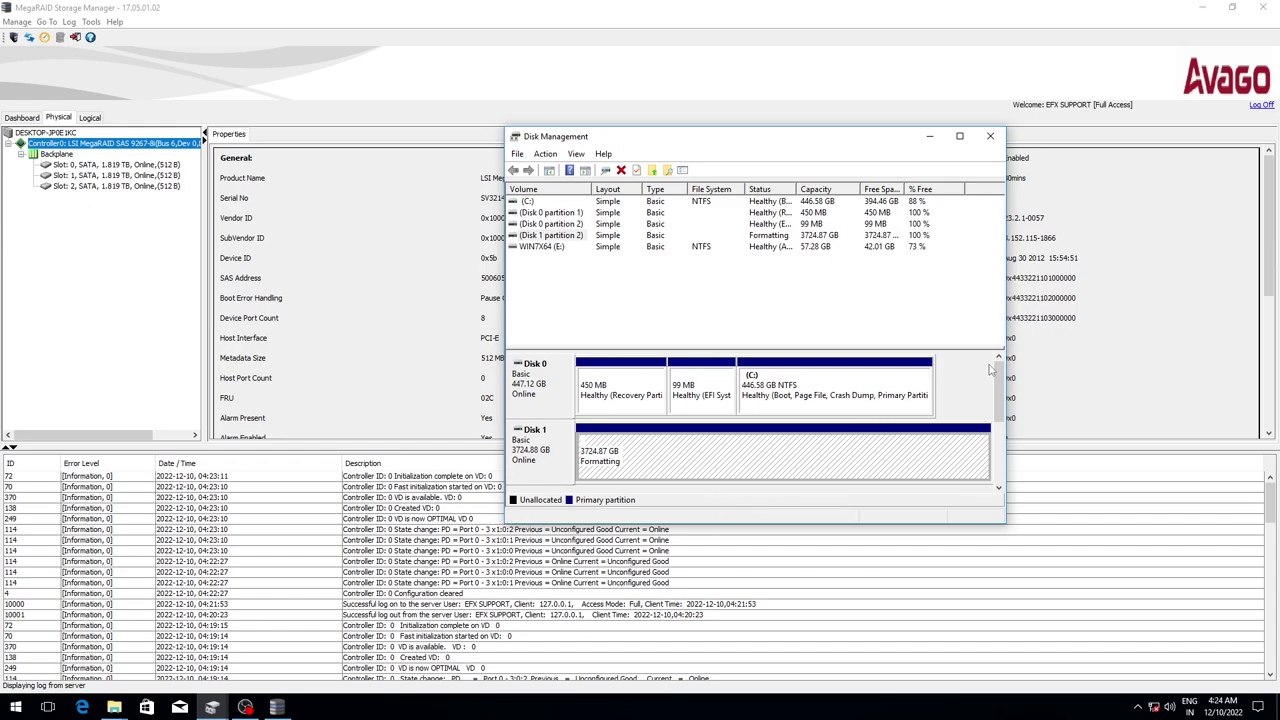
mouse_move(1000, 375)
mouse_down()
mouse_move(1003, 425)
mouse_move(995, 368)
mouse_up()
drag(780, 140, 789, 107)
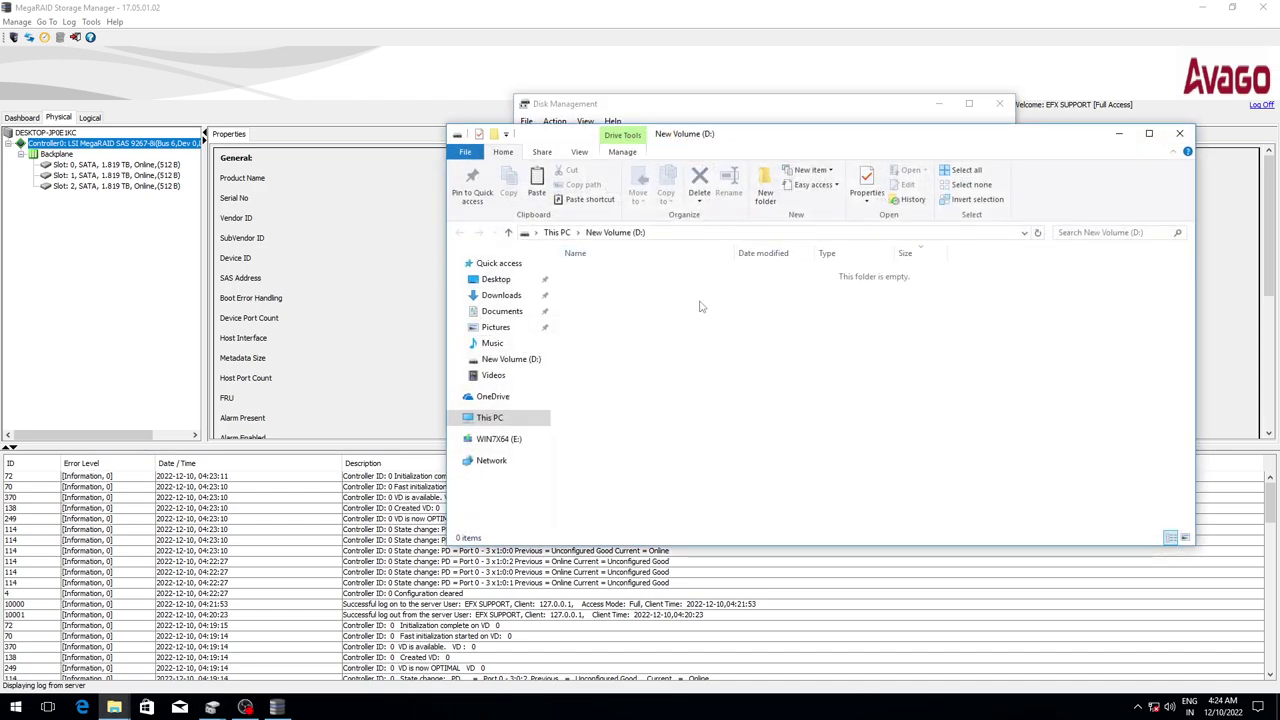
- Copy all Desktop items in File Explorer and return to New Volume (D:)
click(500, 280)
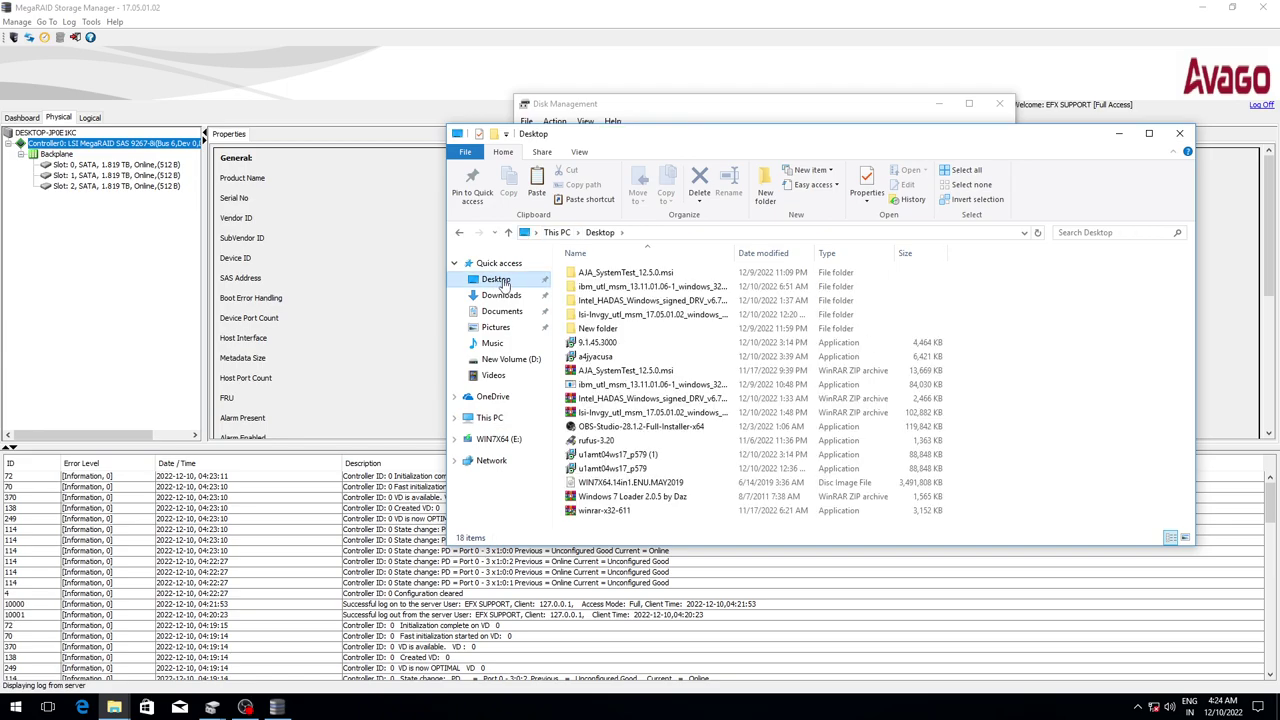
key(ctrl+a)
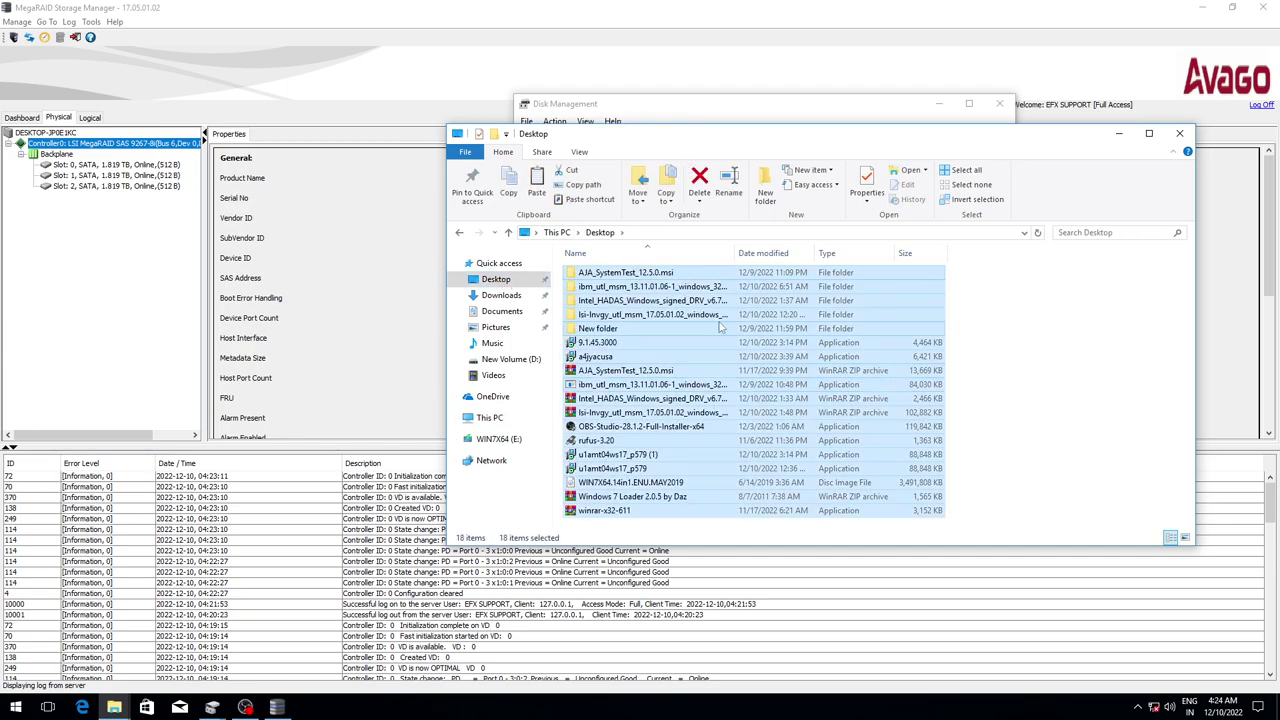
click(459, 232)
- Create a folder named DATA on New Volume (D:)
right_click(582, 297)
mouse_move(621, 456)
click(772, 456)
text(DATA)
click(656, 334)
- Paste the copied Desktop items into the DATA folder
double_click(633, 278)
right_click(634, 280)
click(650, 366)
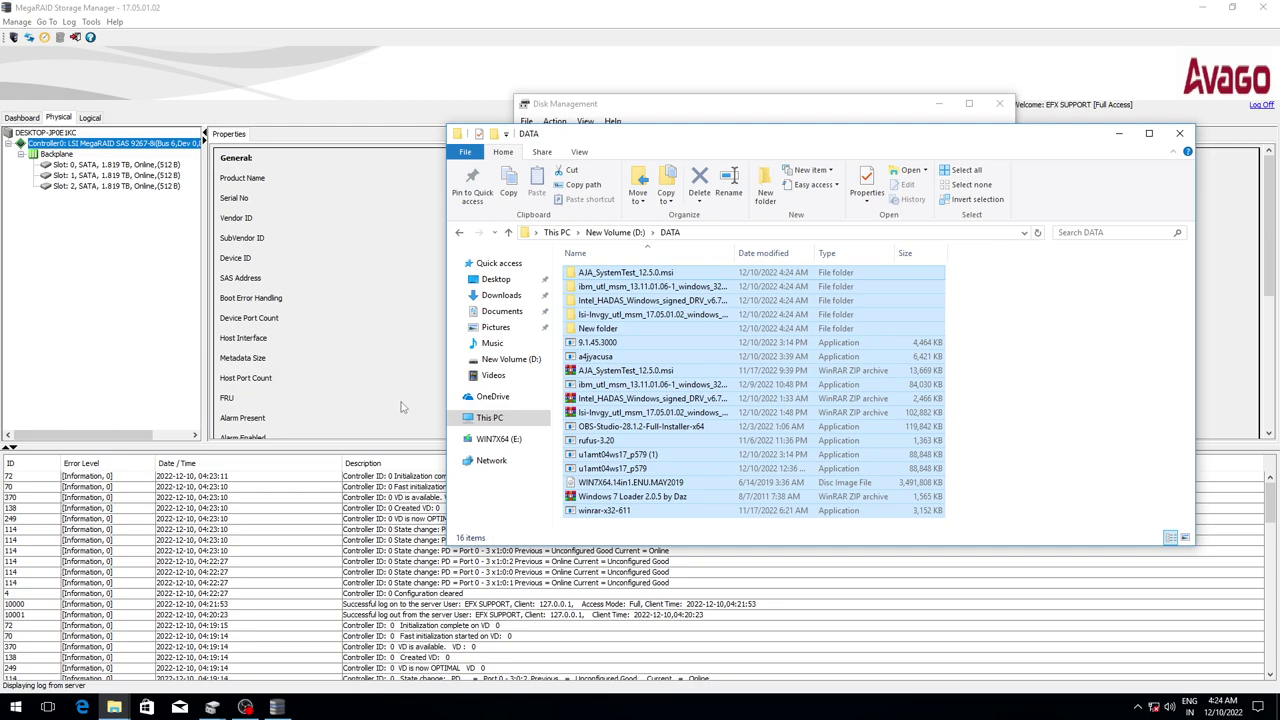
- Duplicate the DATA folder within New Volume (D:) by copying and pasting it
click(458, 234)
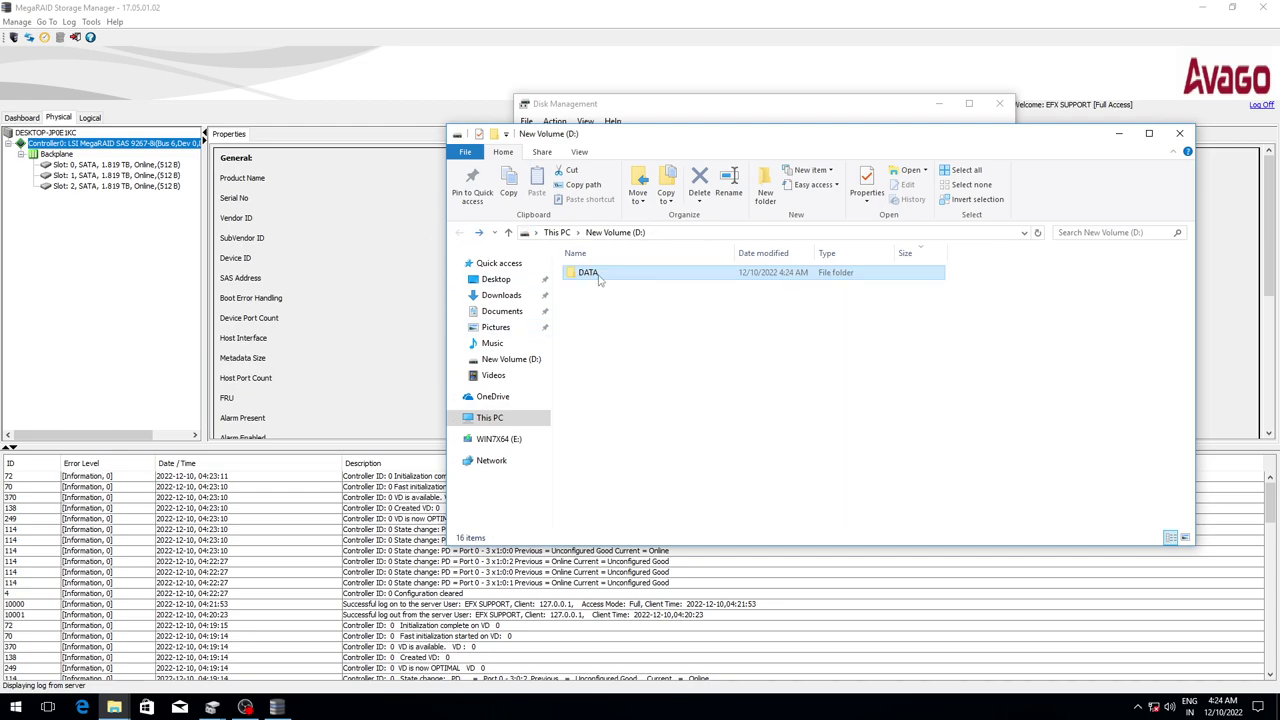
right_click(598, 276)
click(630, 503)
right_click(645, 366)
click(672, 458)
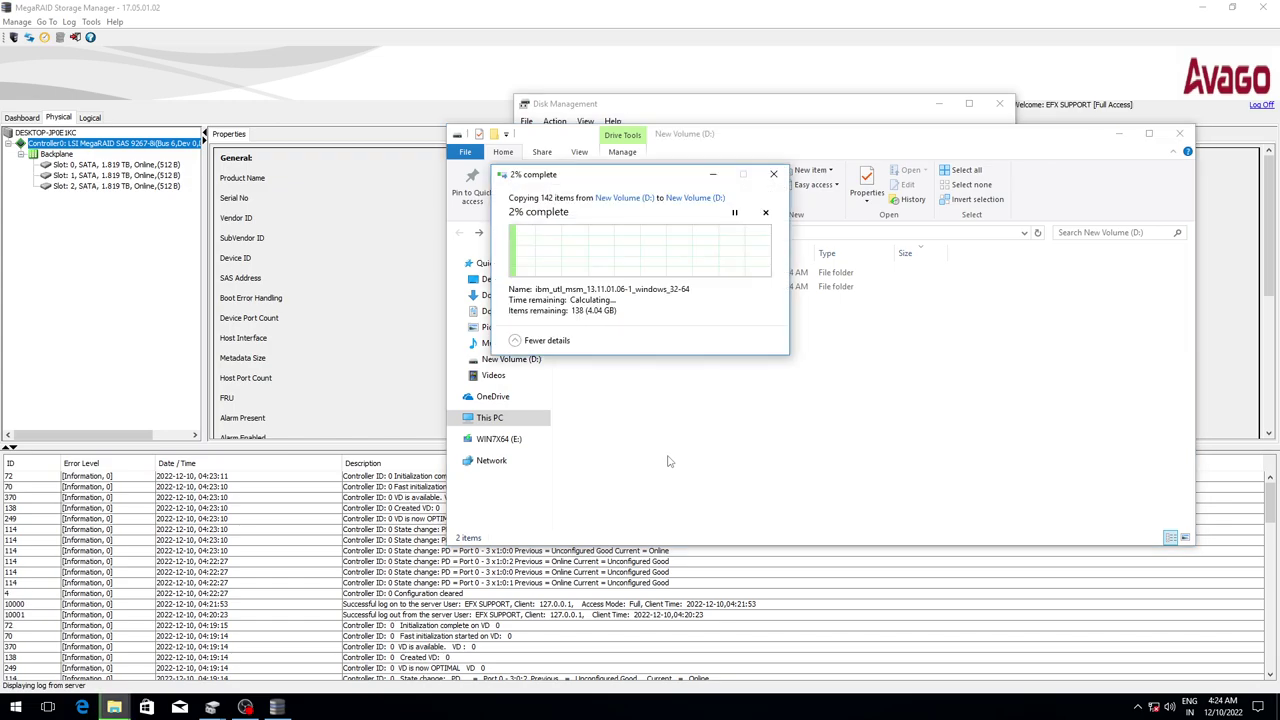
- Open Task Manager and examine the performance graphs for Disk 1 (D:) during the copy
right_click(730, 708)
click(790, 641)
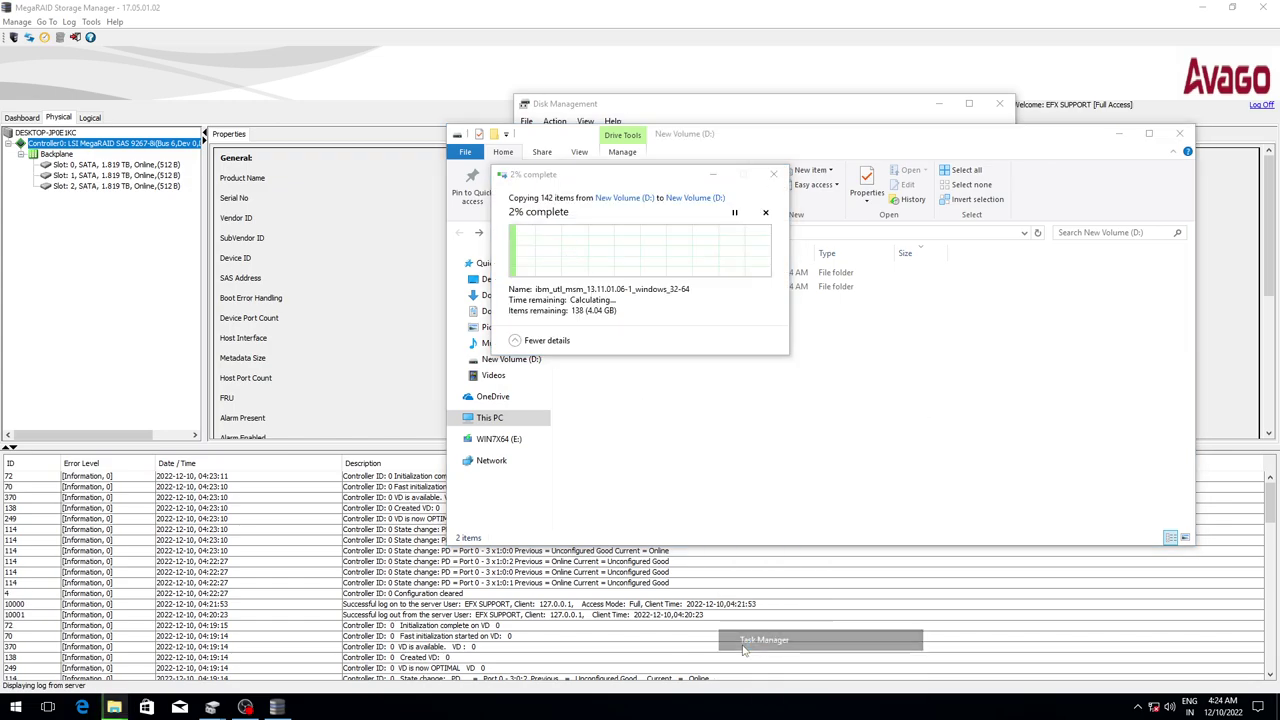
click(850, 256)
click(855, 405)
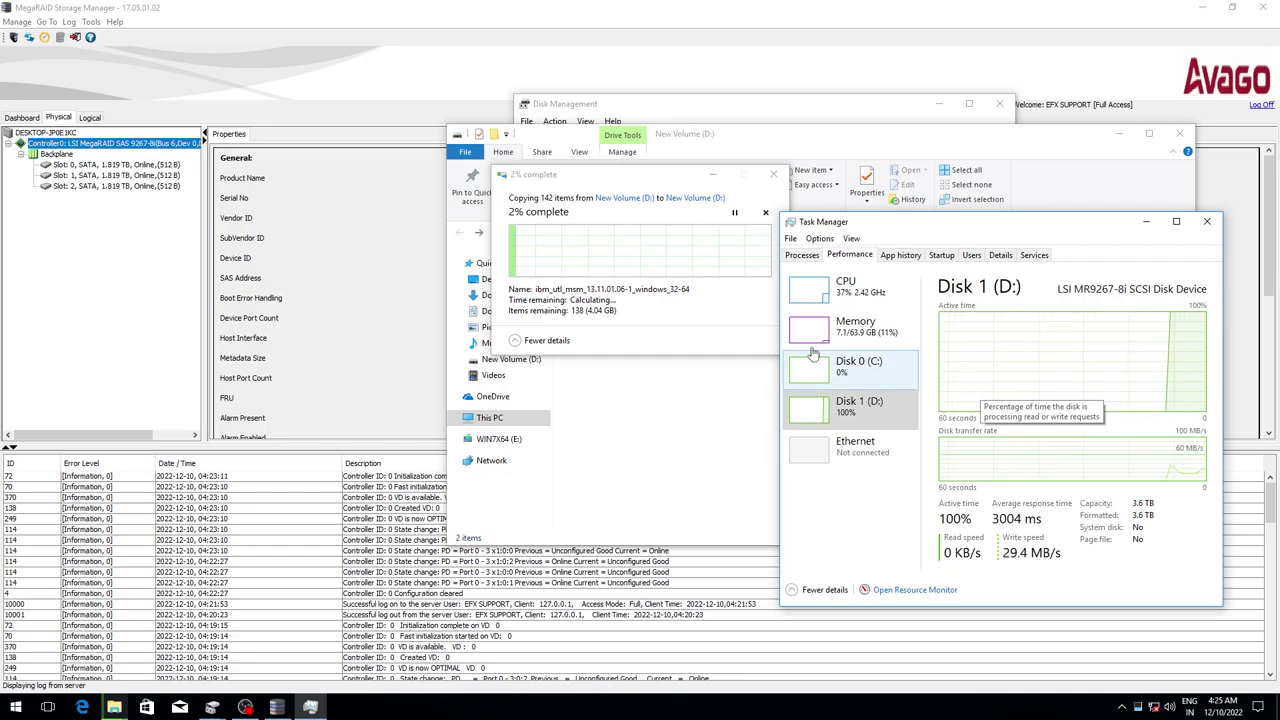
- Cancel the running copy of the DATA folder on New Volume (D:)
click(636, 264)
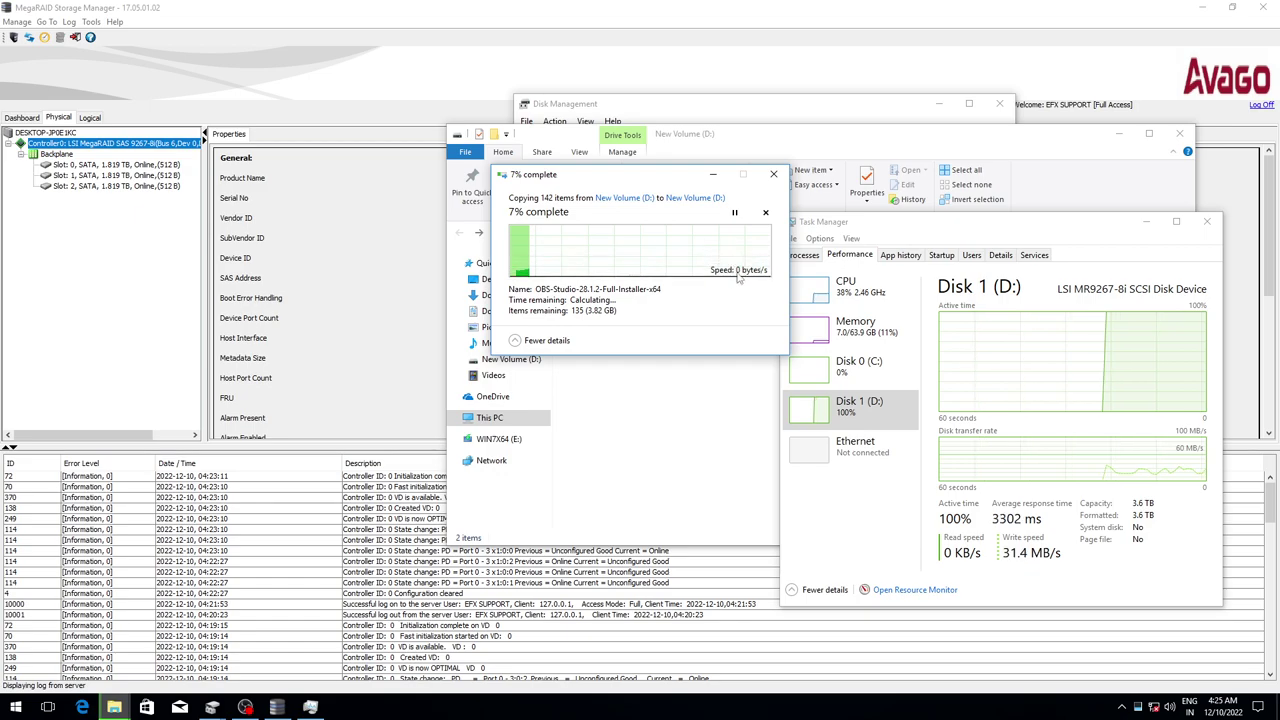
click(765, 213)
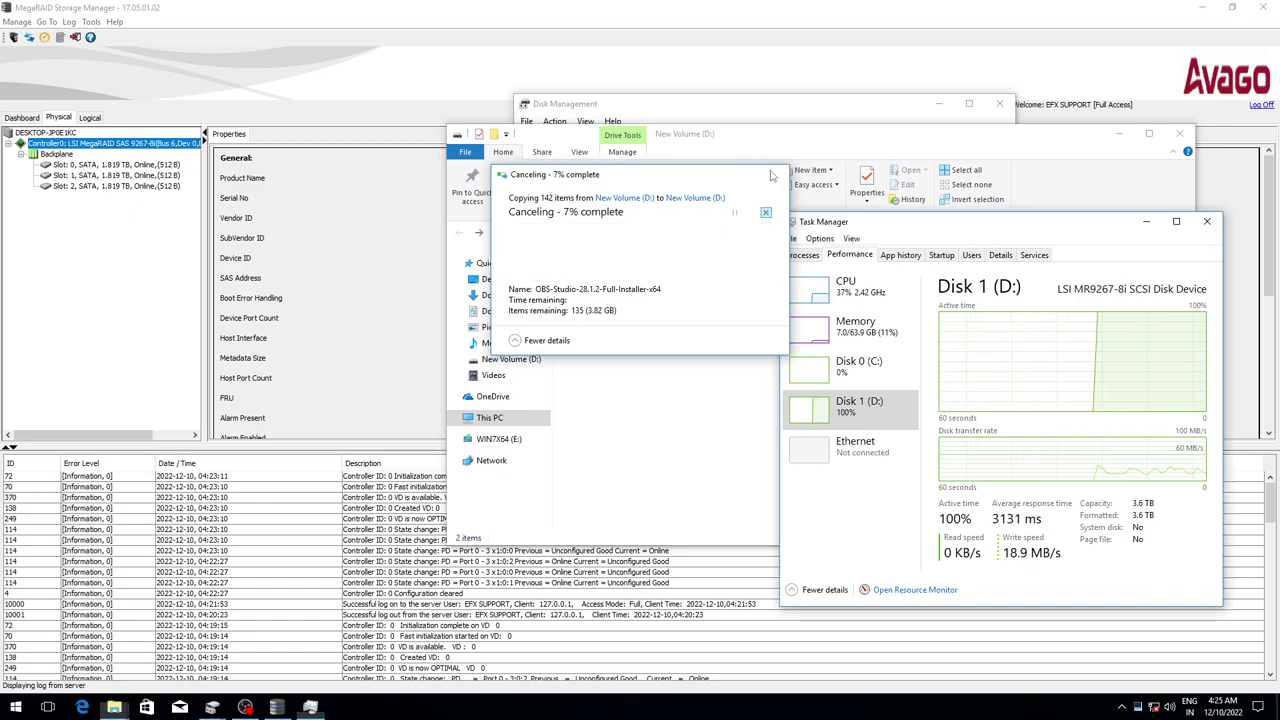
- Switch to MegaRAID Storage Manager and enter VD_1 as the name in the properties of Virtual Drive 0
click(127, 245)
click(89, 117)
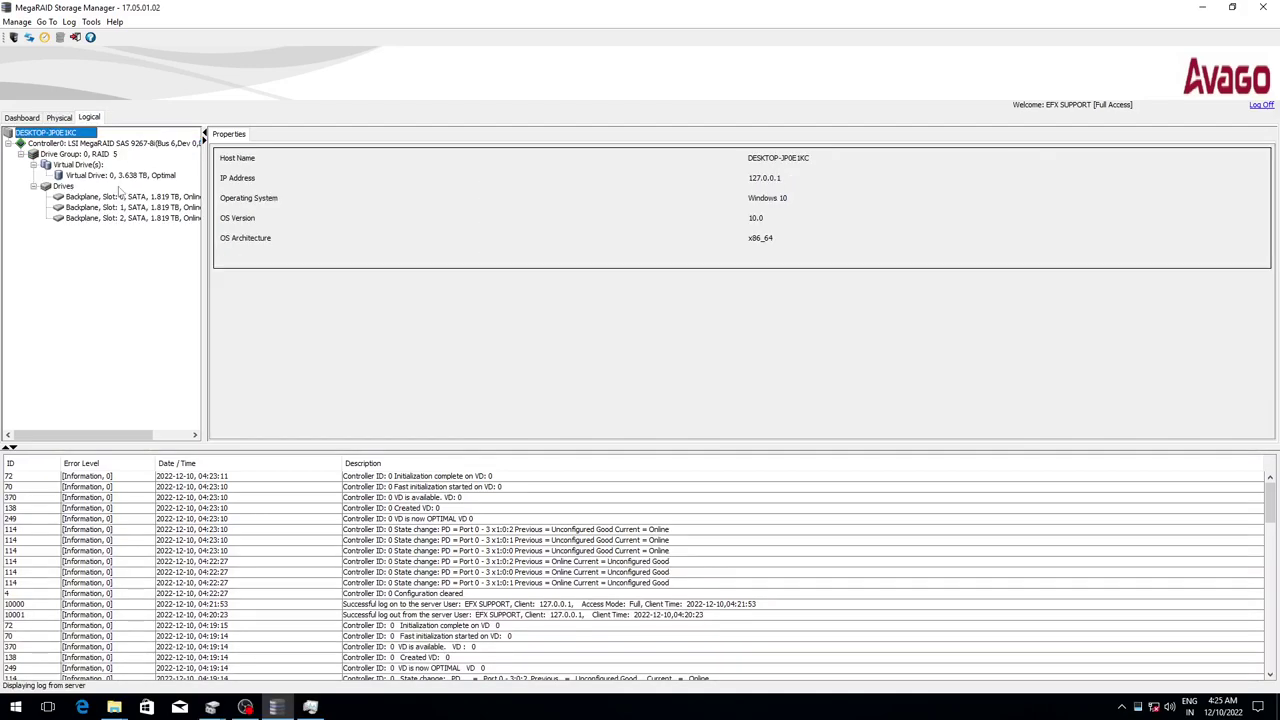
click(101, 176)
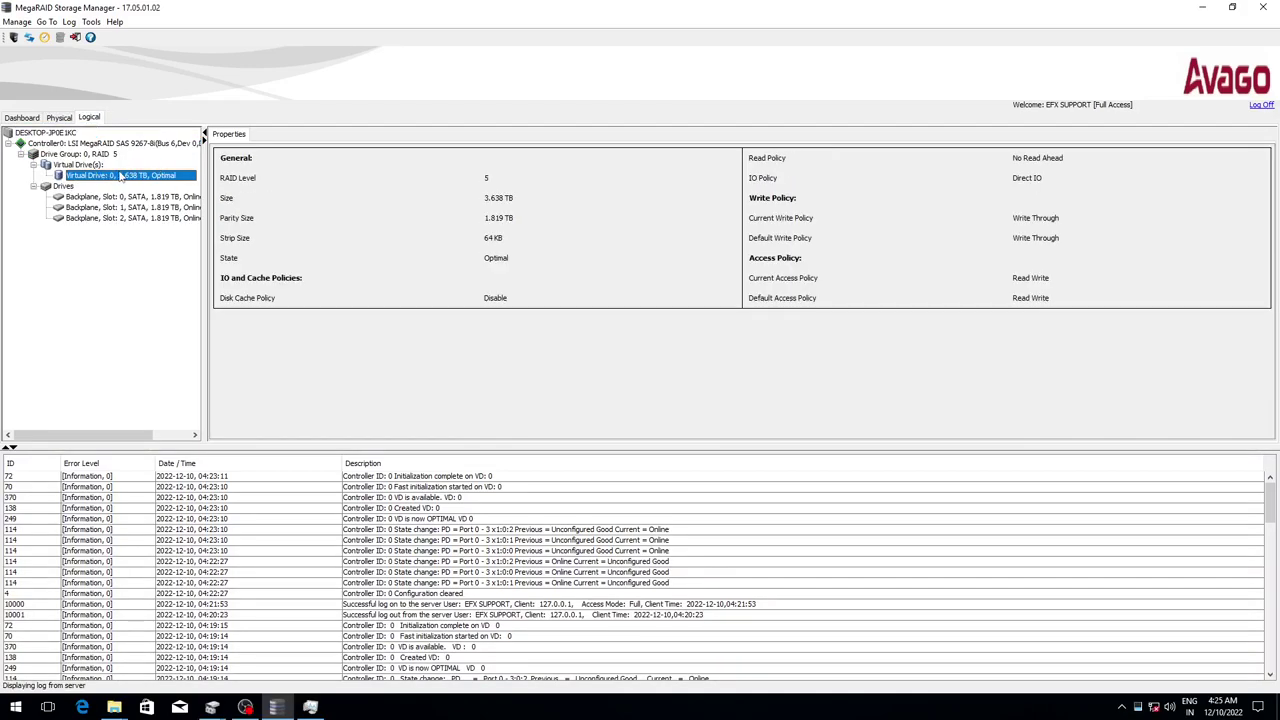
right_click(134, 180)
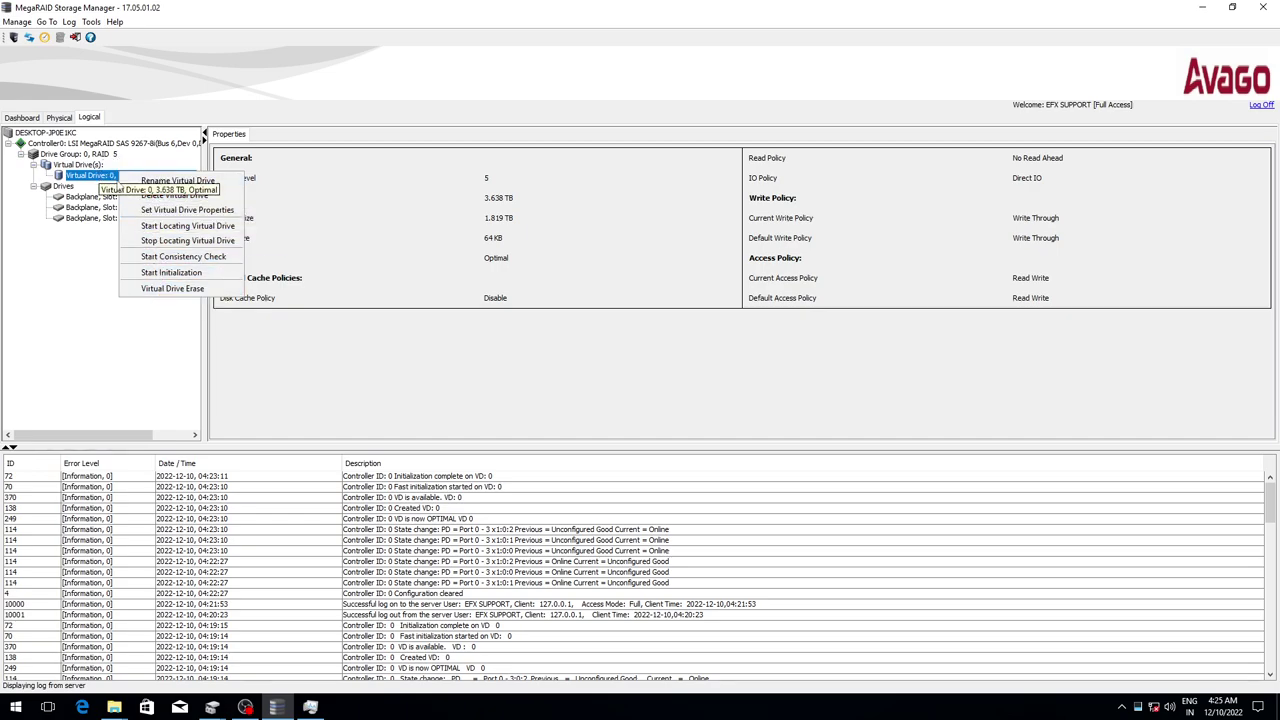
click(180, 210)
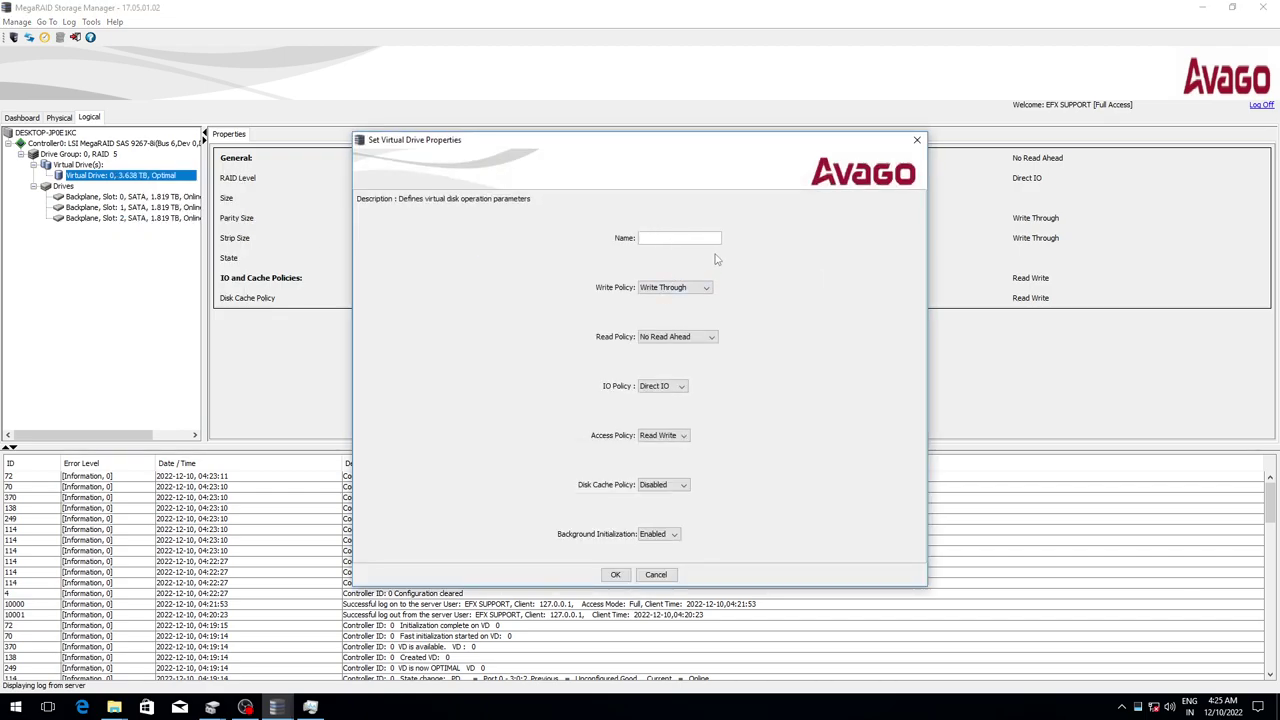
text(VD)
- Set the virtual drive's write policy to Always Write Back and read policy to Always Read Ahead, and apply the properties
click(673, 294)
click(668, 310)
click(675, 336)
click(670, 359)
click(616, 575)
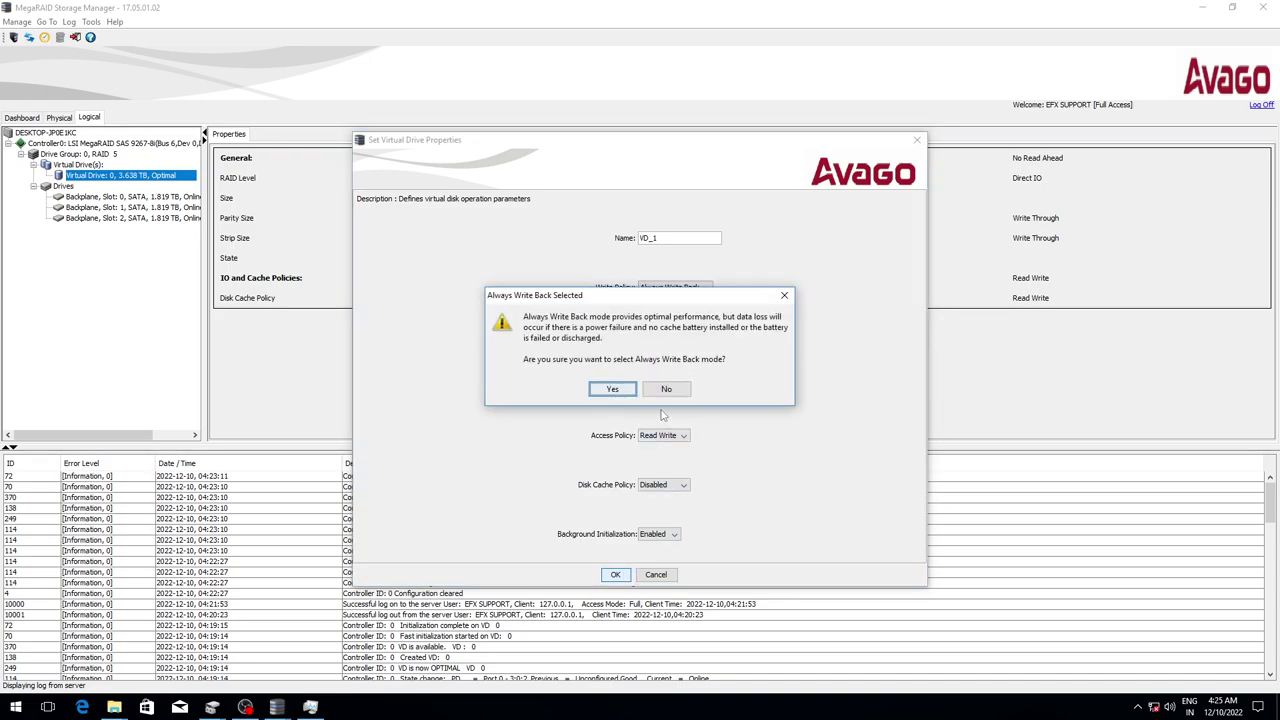
click(615, 387)
click(658, 370)
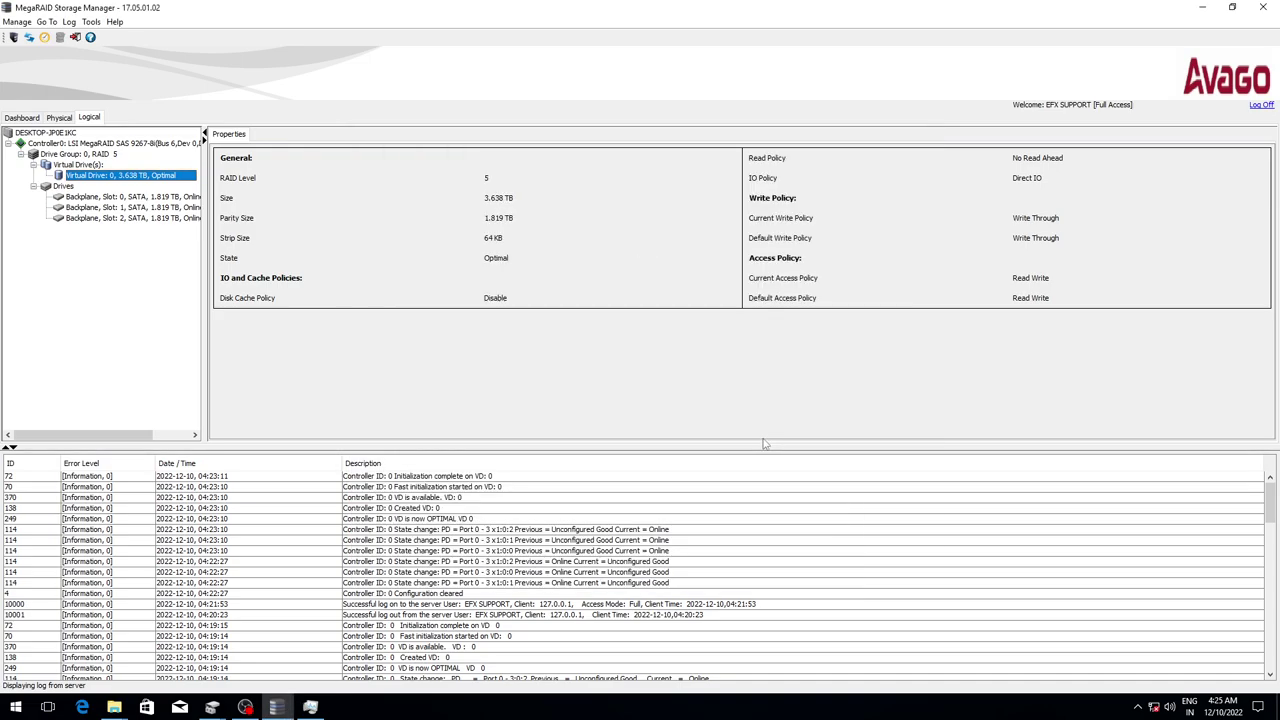
- Switch to File Explorer and delete the incomplete duplicate of the DATA folder from New Volume (D:)
key(alt+Tab)
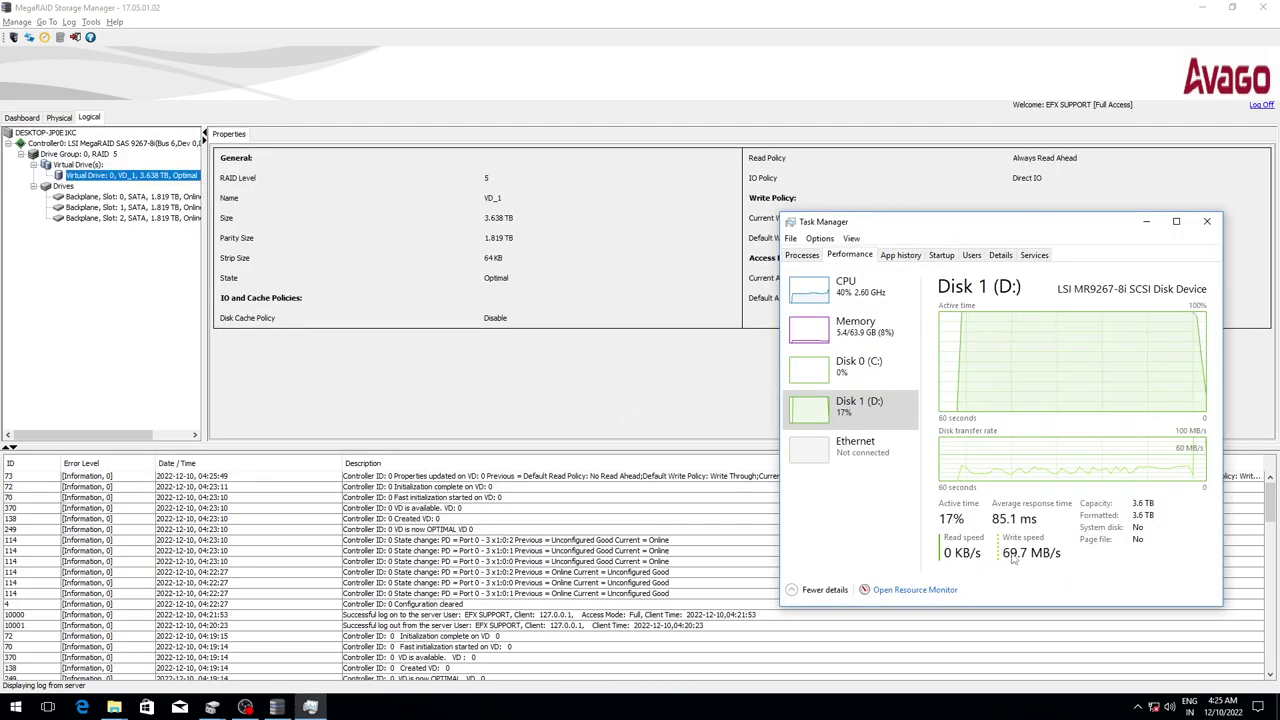
click(114, 707)
click(482, 658)
click(612, 287)
key(Delete)
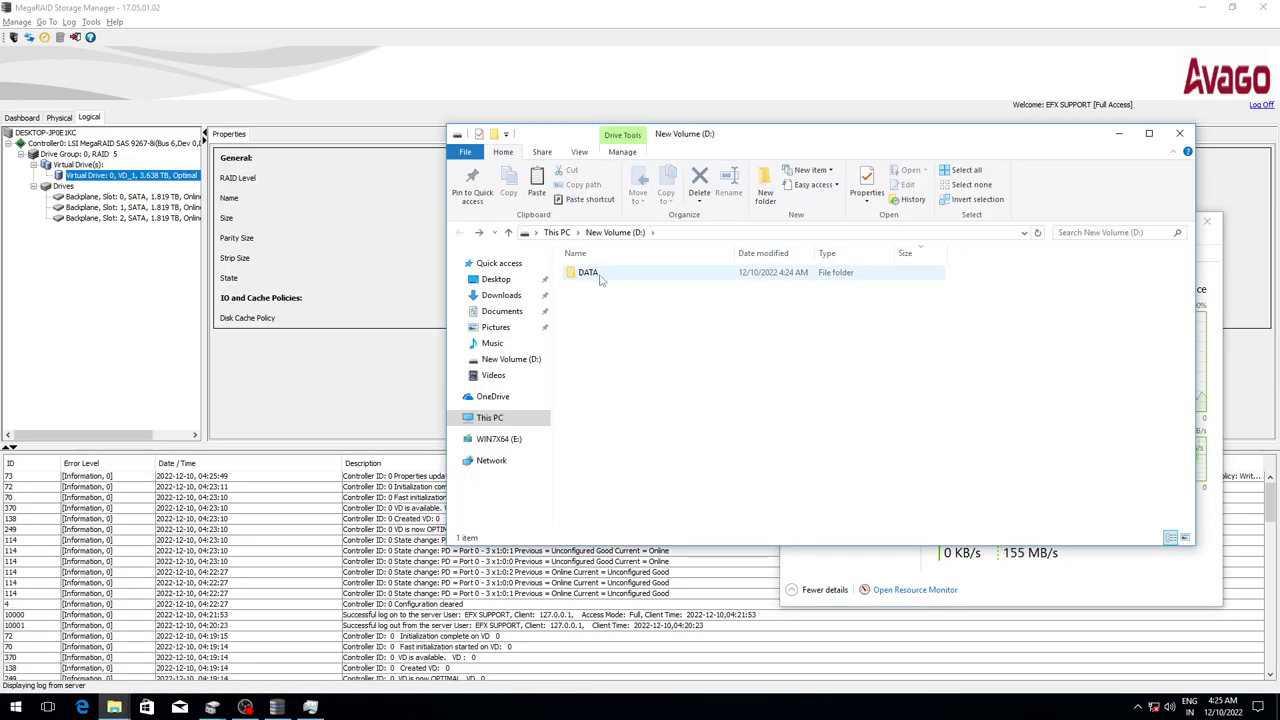
- Copy the DATA folder and paste it within New Volume (D:) to repeat the write test
right_click(597, 273)
click(629, 503)
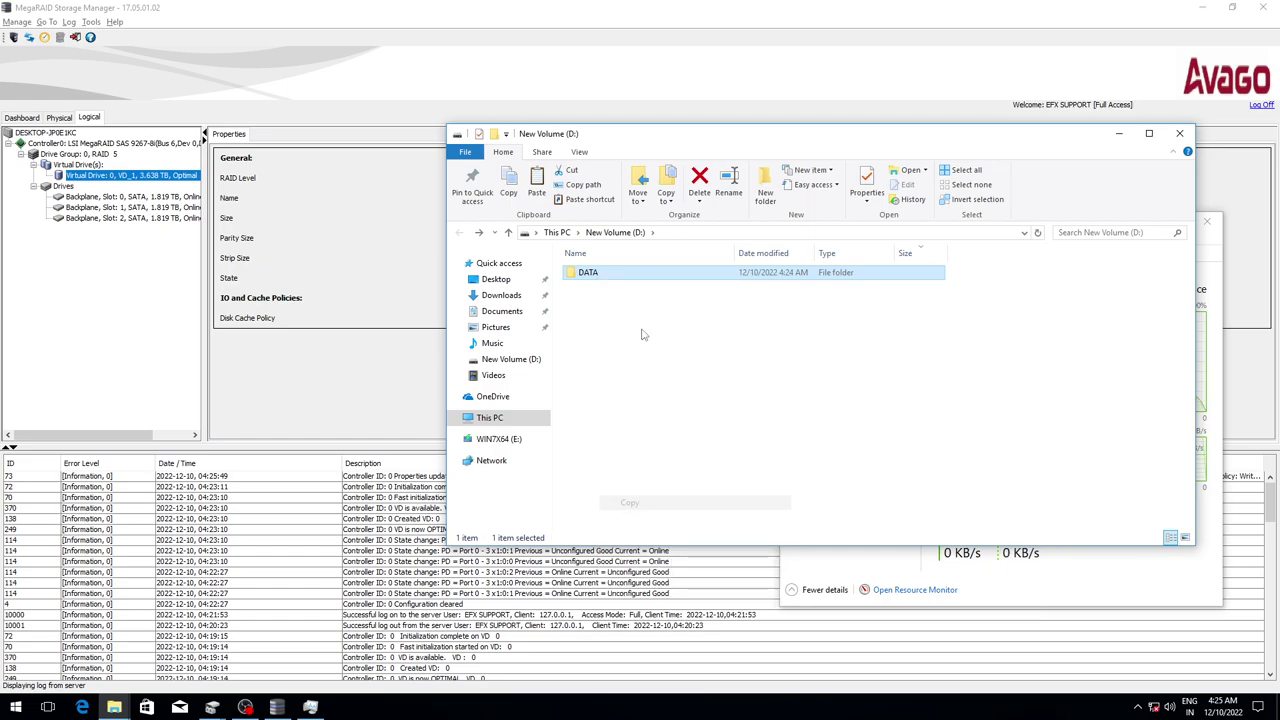
right_click(642, 330)
click(688, 422)
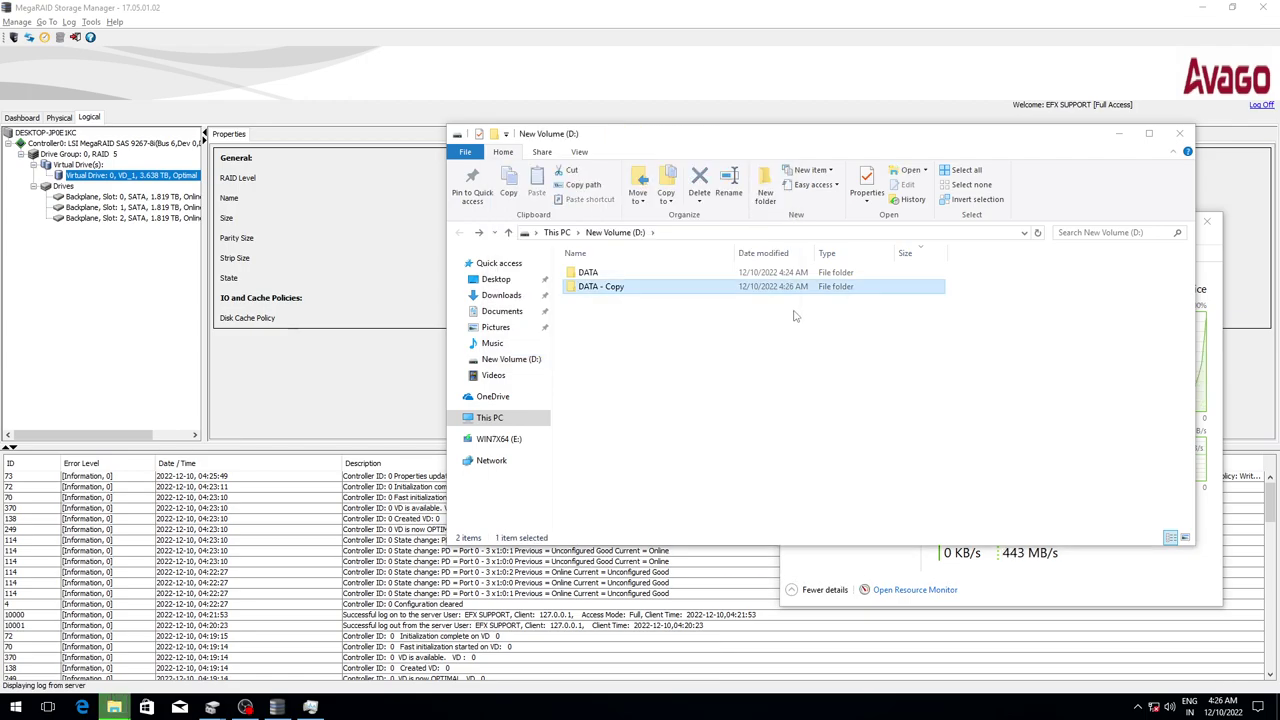
- Review the policy settings of virtual drive VD_1 in MegaRAID Storage Manager and decline applying them again
click(404, 282)
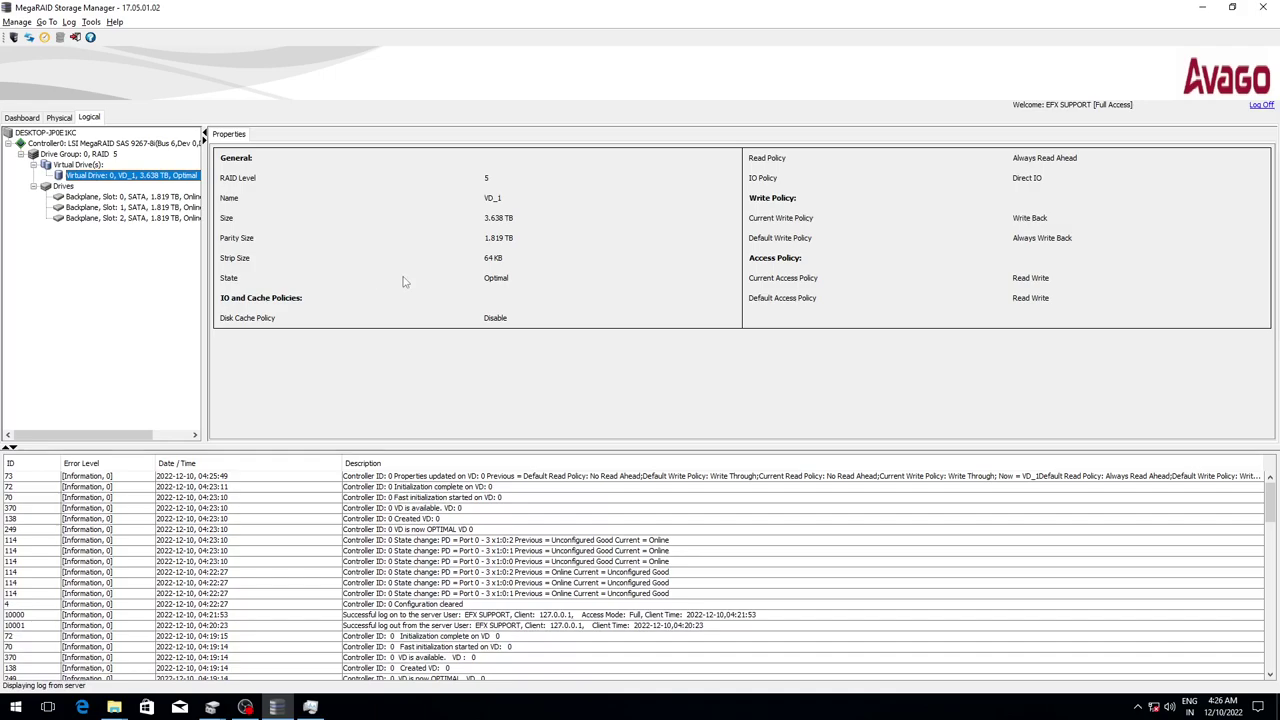
right_click(158, 177)
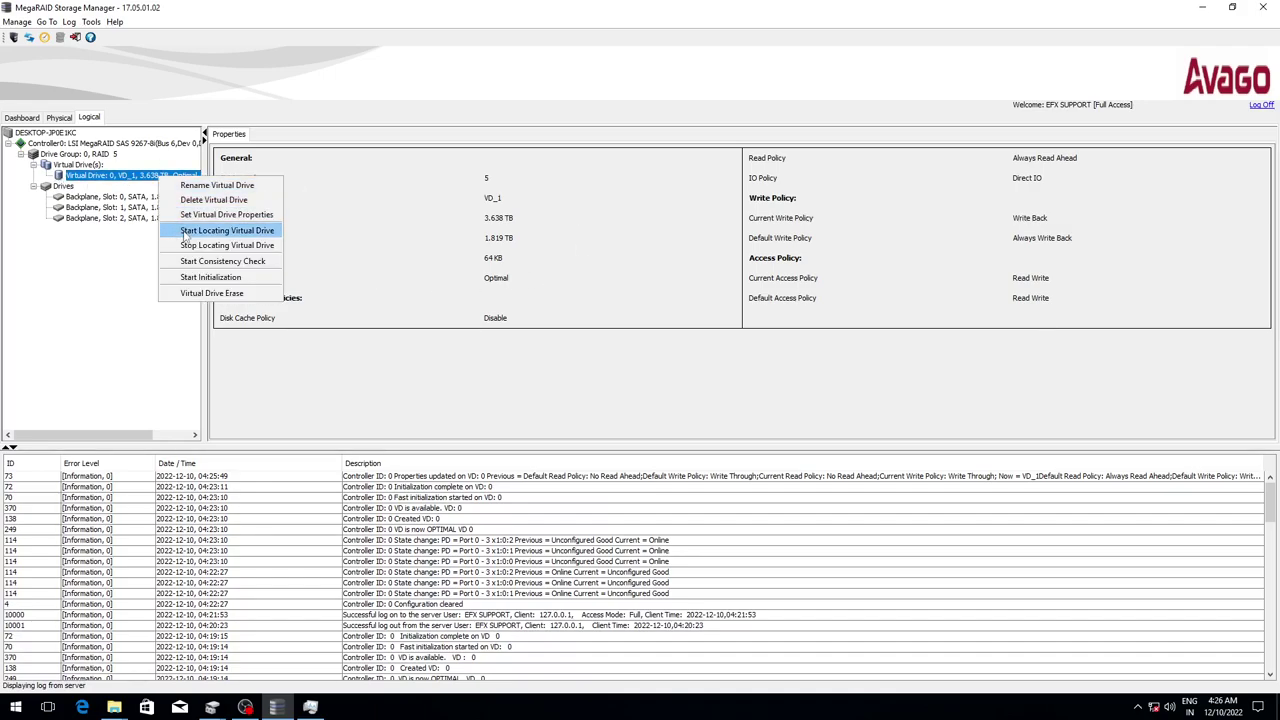
click(220, 214)
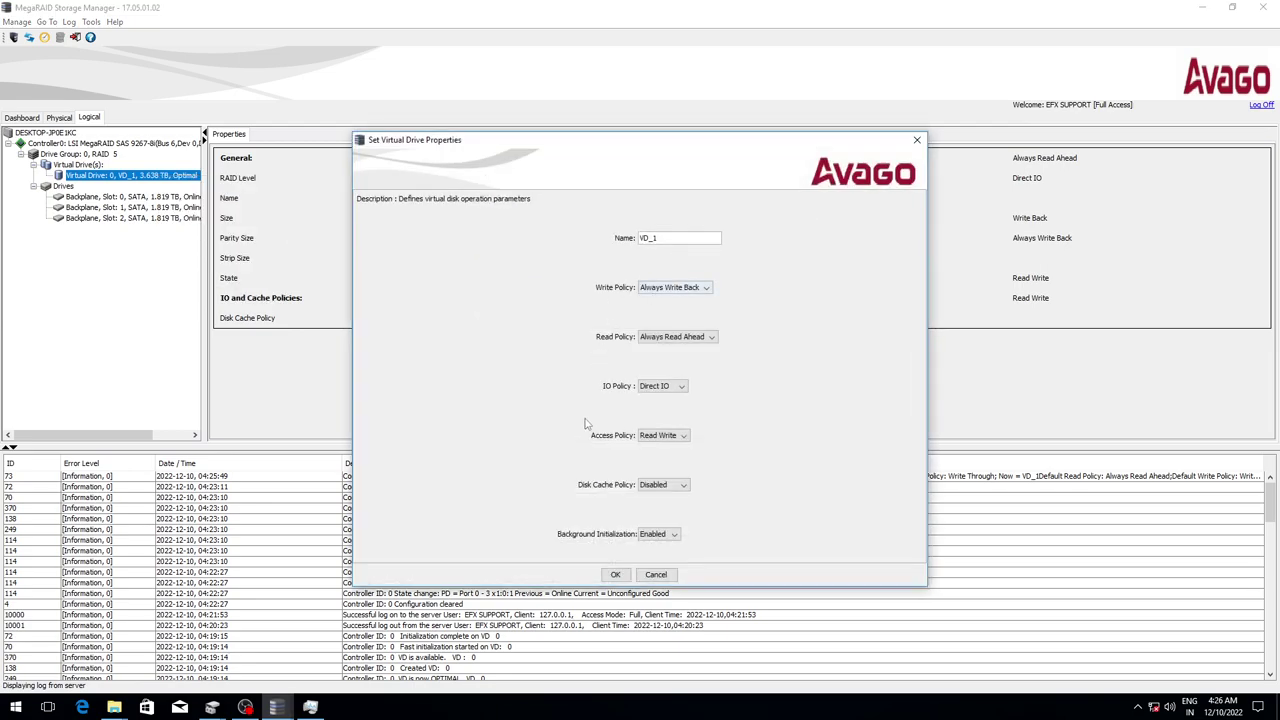
click(615, 574)
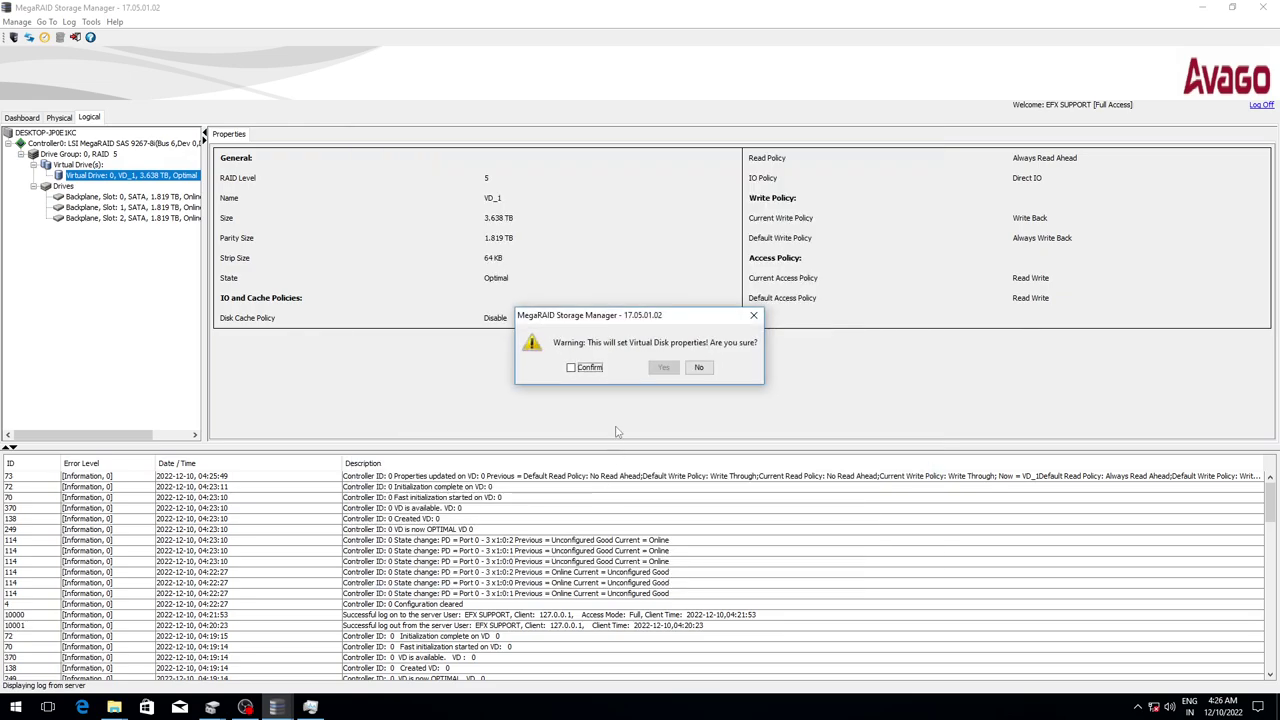
click(699, 368)
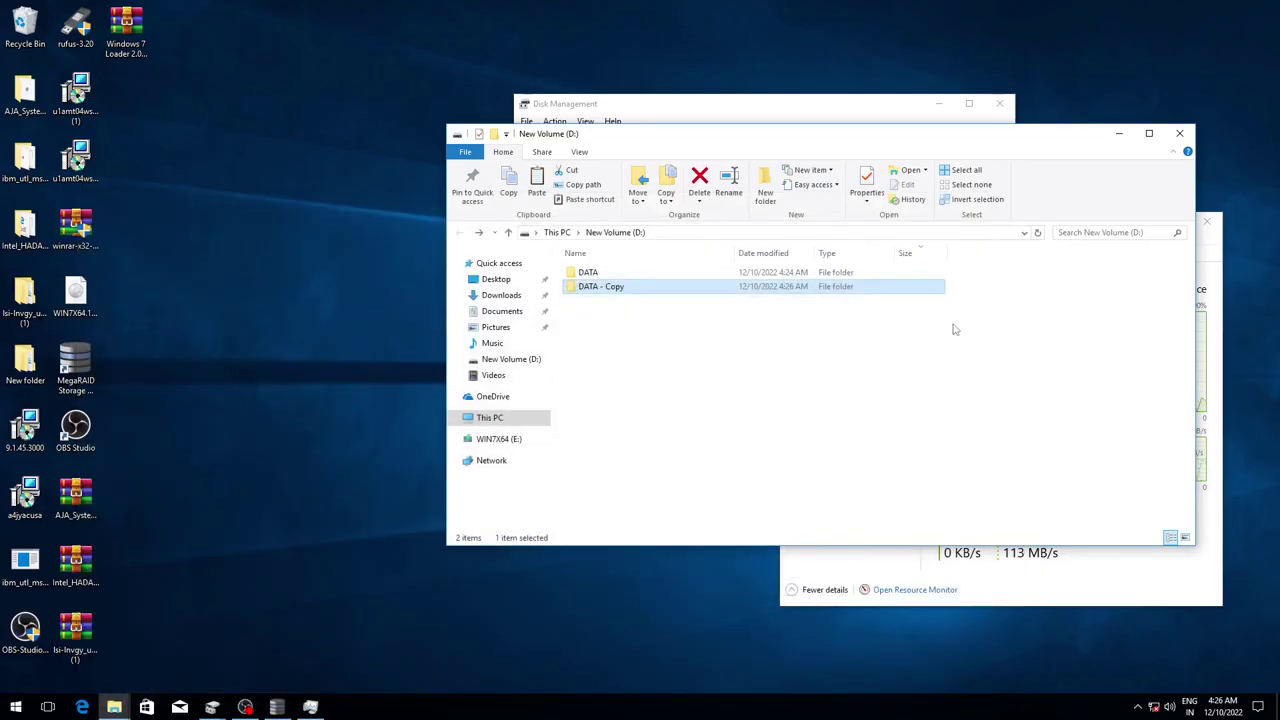
- Delete the DATA and DATA - Copy folders from New Volume (D:)
click(1066, 290)
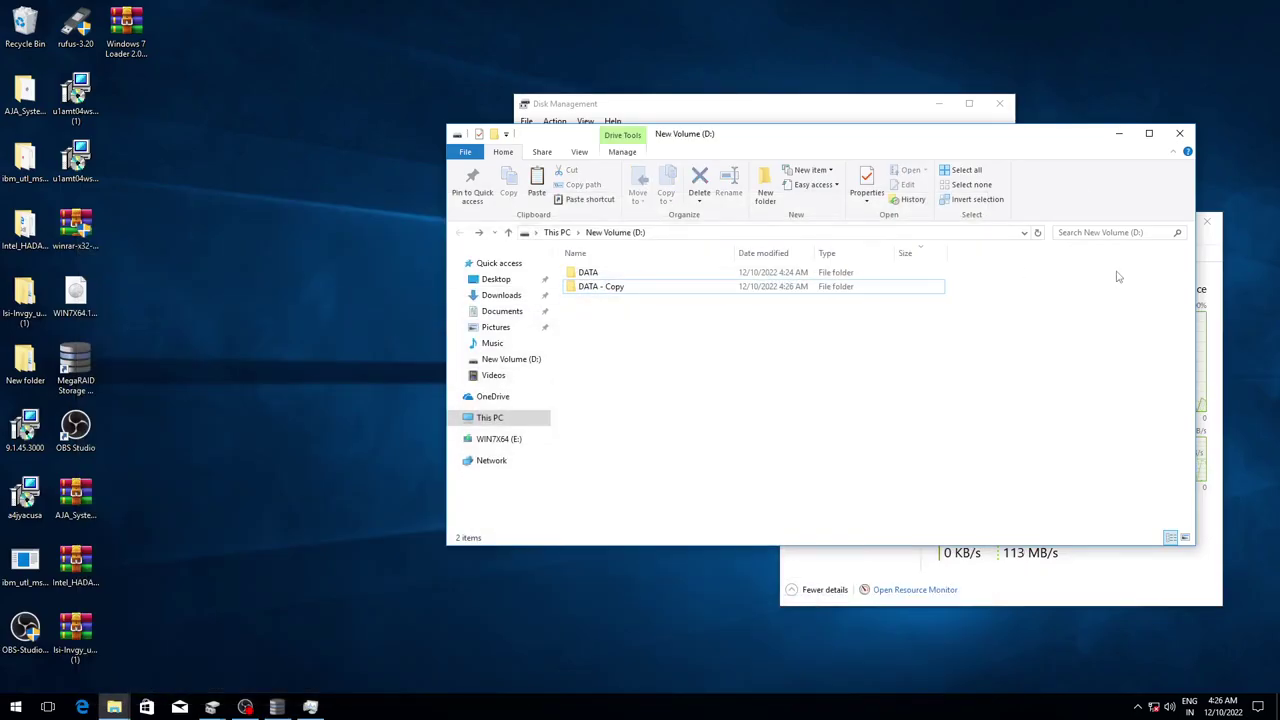
drag(647, 303, 605, 280)
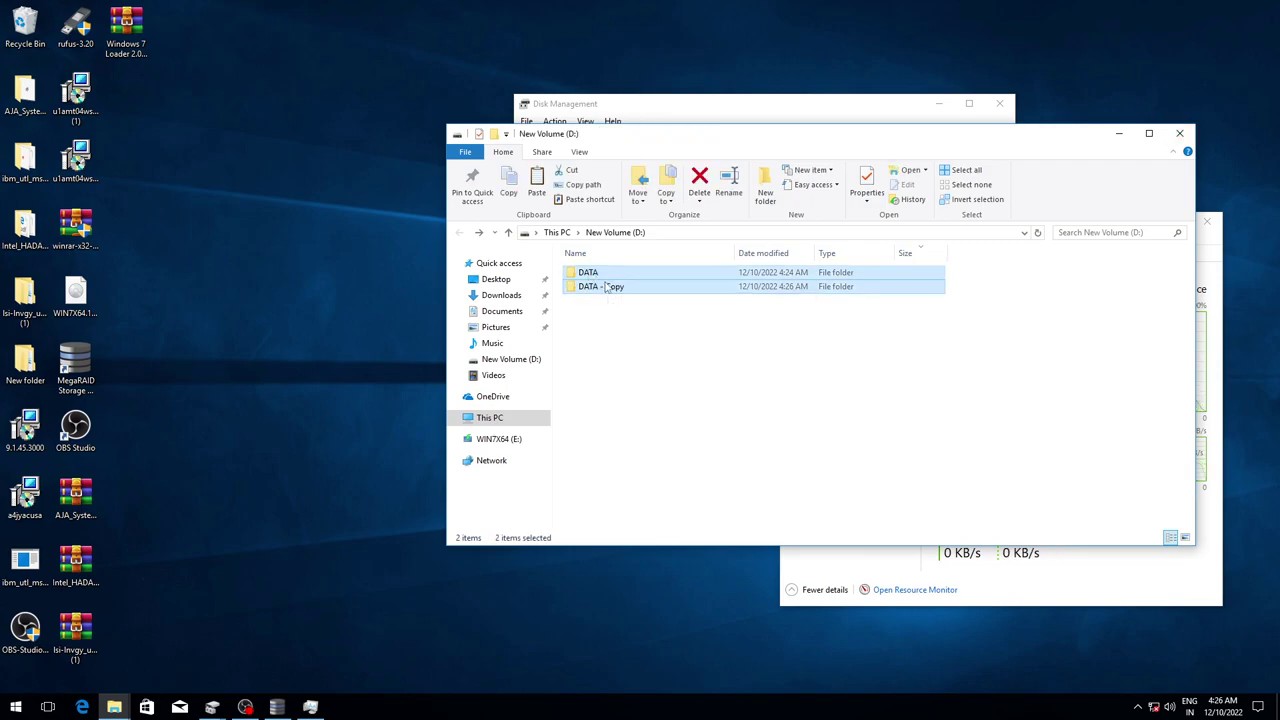
right_click(605, 281)
click(640, 497)
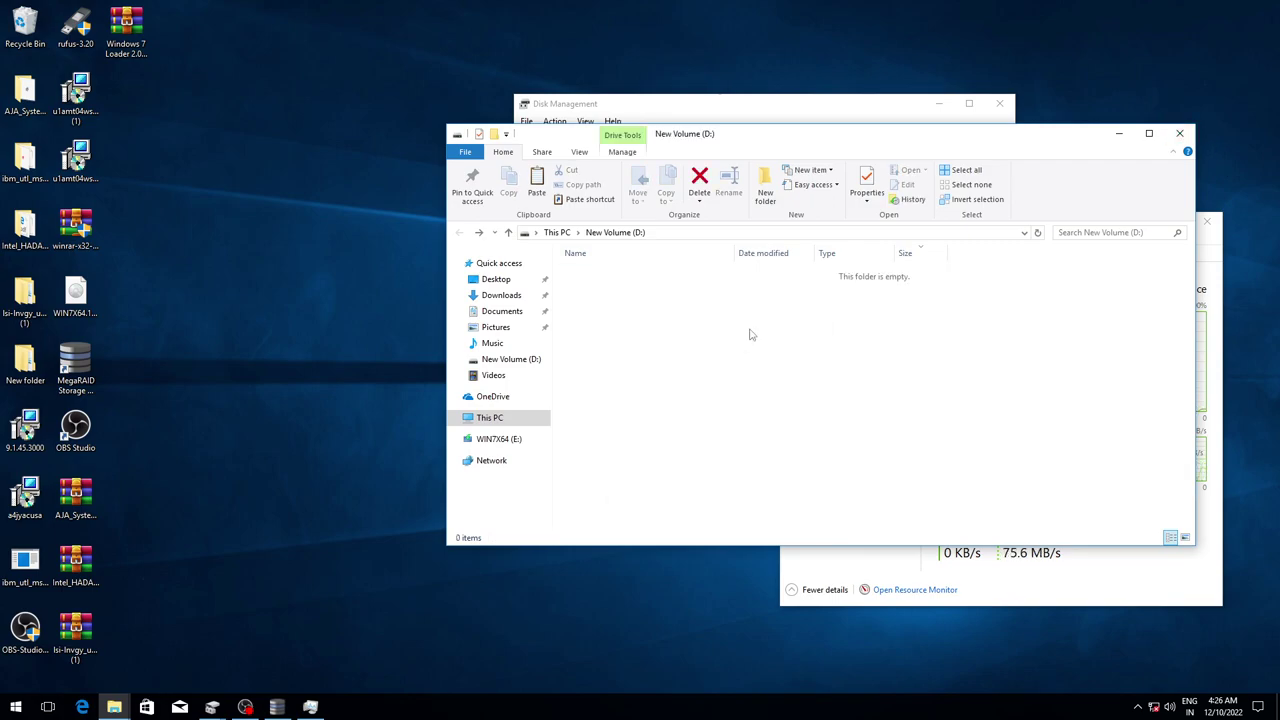
- Empty the Recycle Bin and close the New Volume (D:) window
right_click(28, 20)
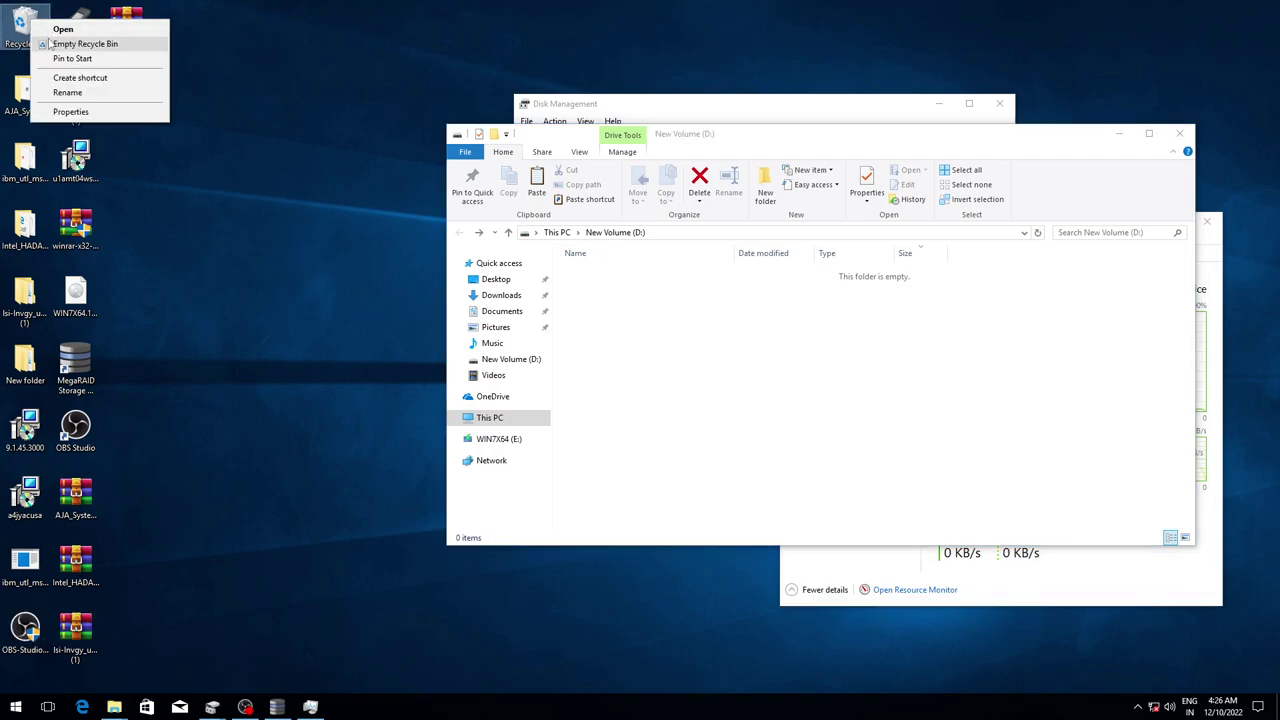
click(80, 44)
click(693, 364)
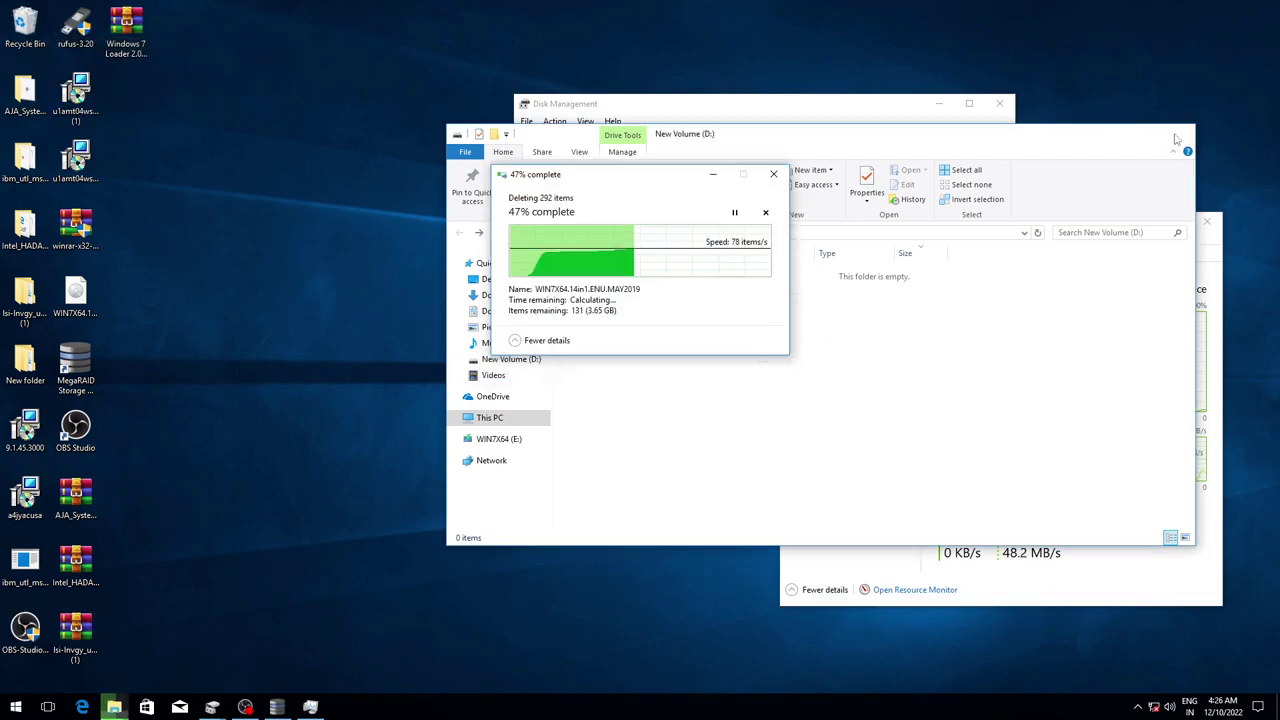
click(1180, 133)
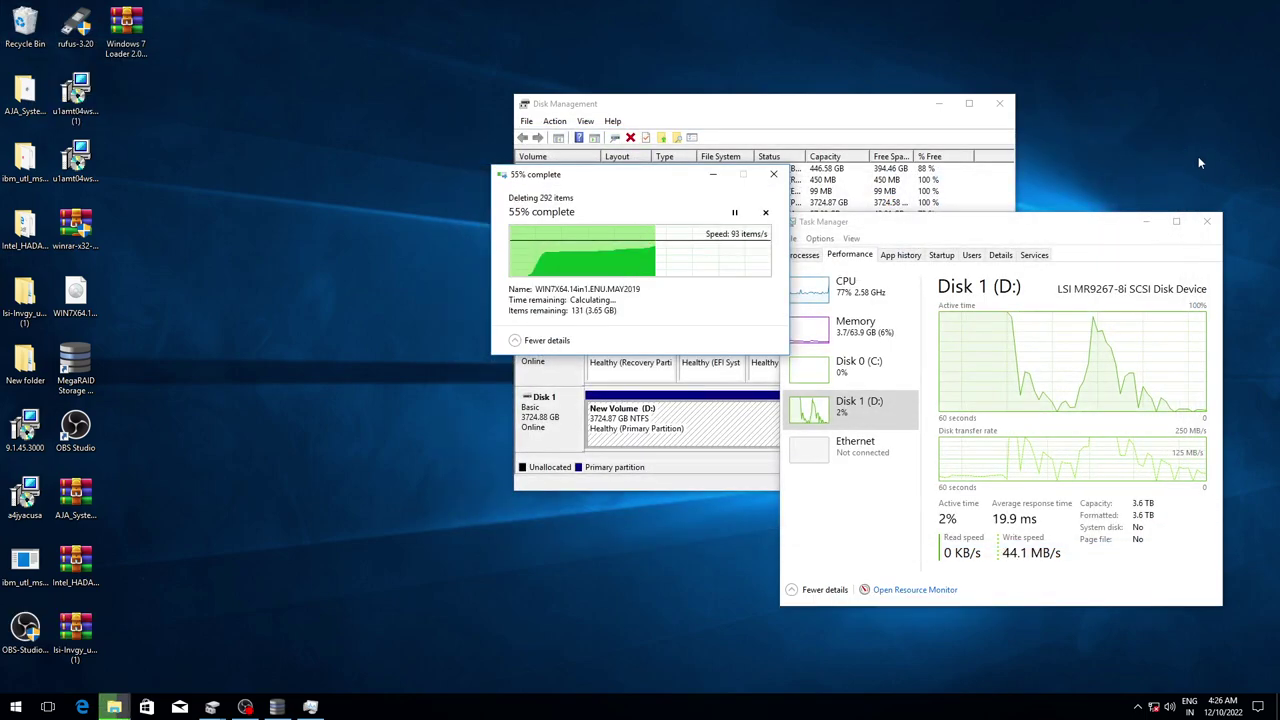
click(1040, 530)
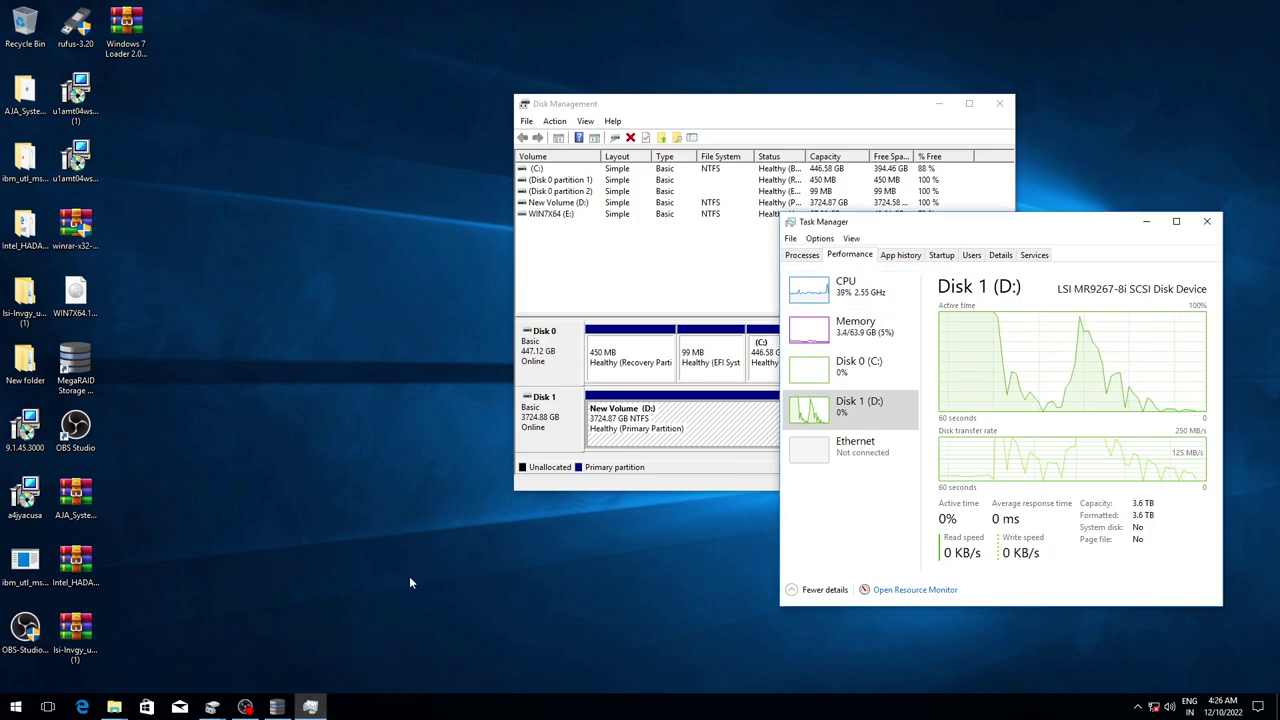
- Switch to MegaRAID Storage Manager and open the link speed settings of the LSI MegaRAID SAS 9267-8i controller
click(246, 707)
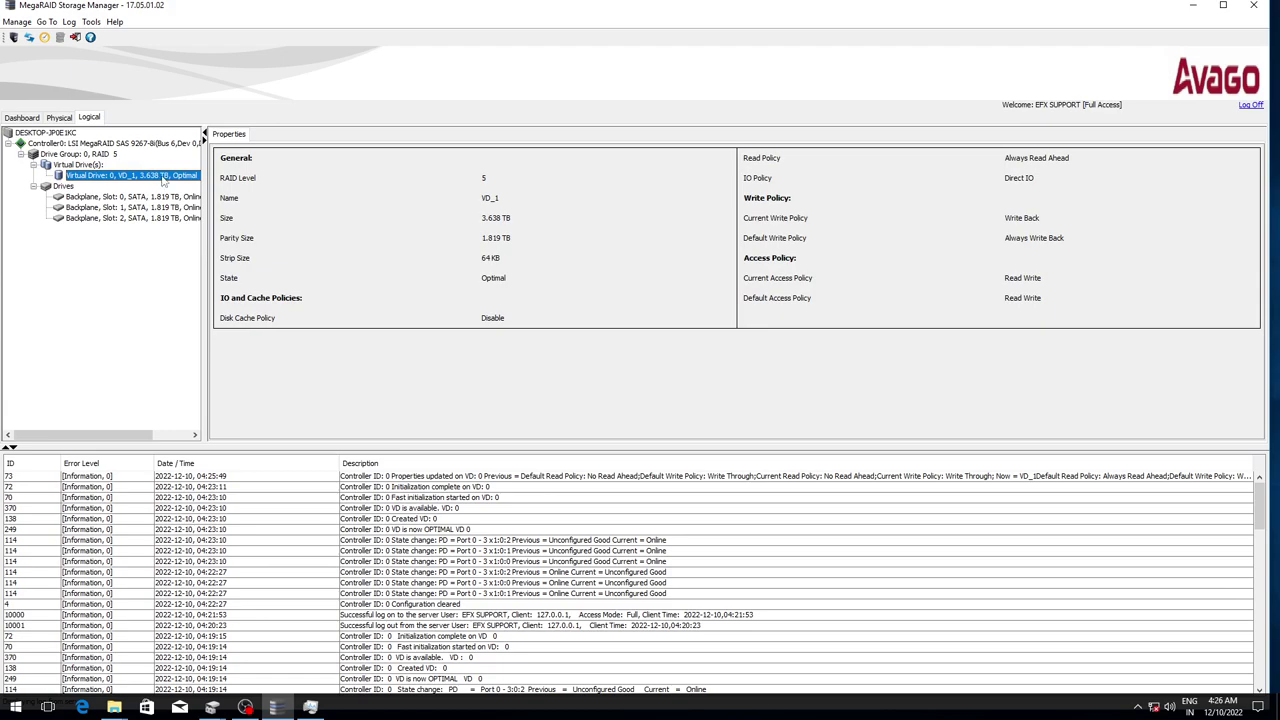
right_click(162, 178)
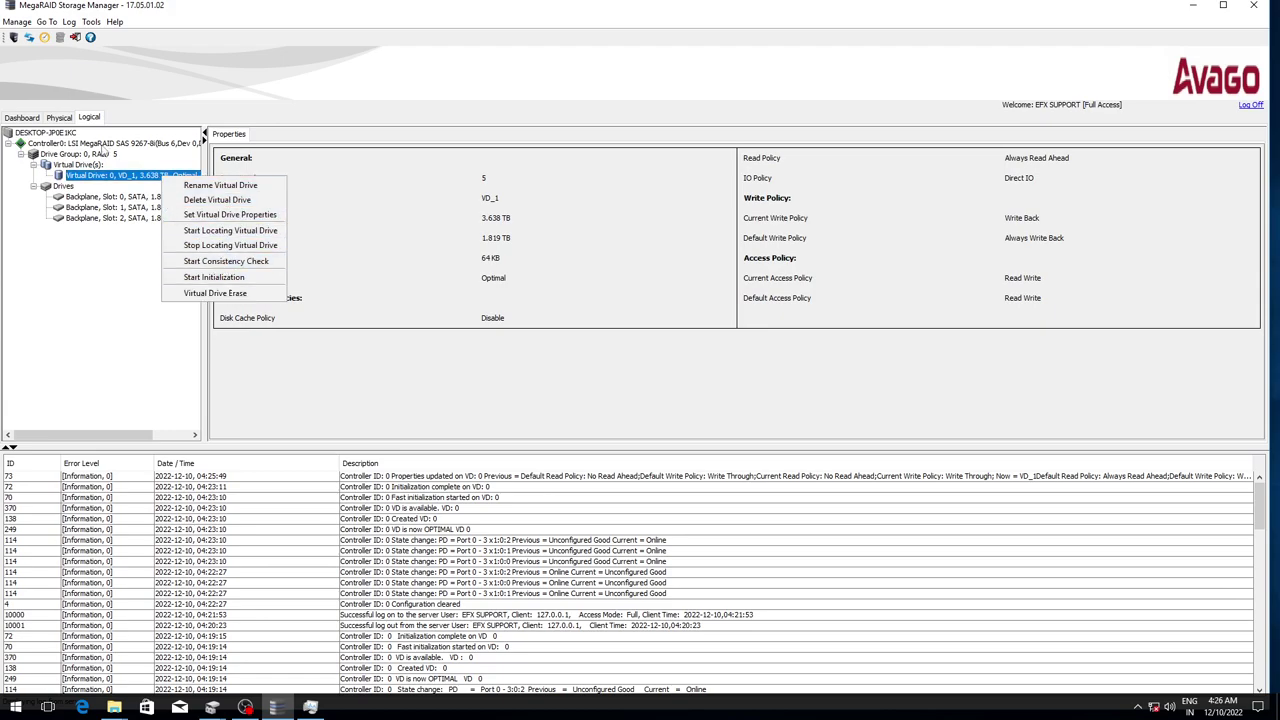
click(58, 120)
click(59, 118)
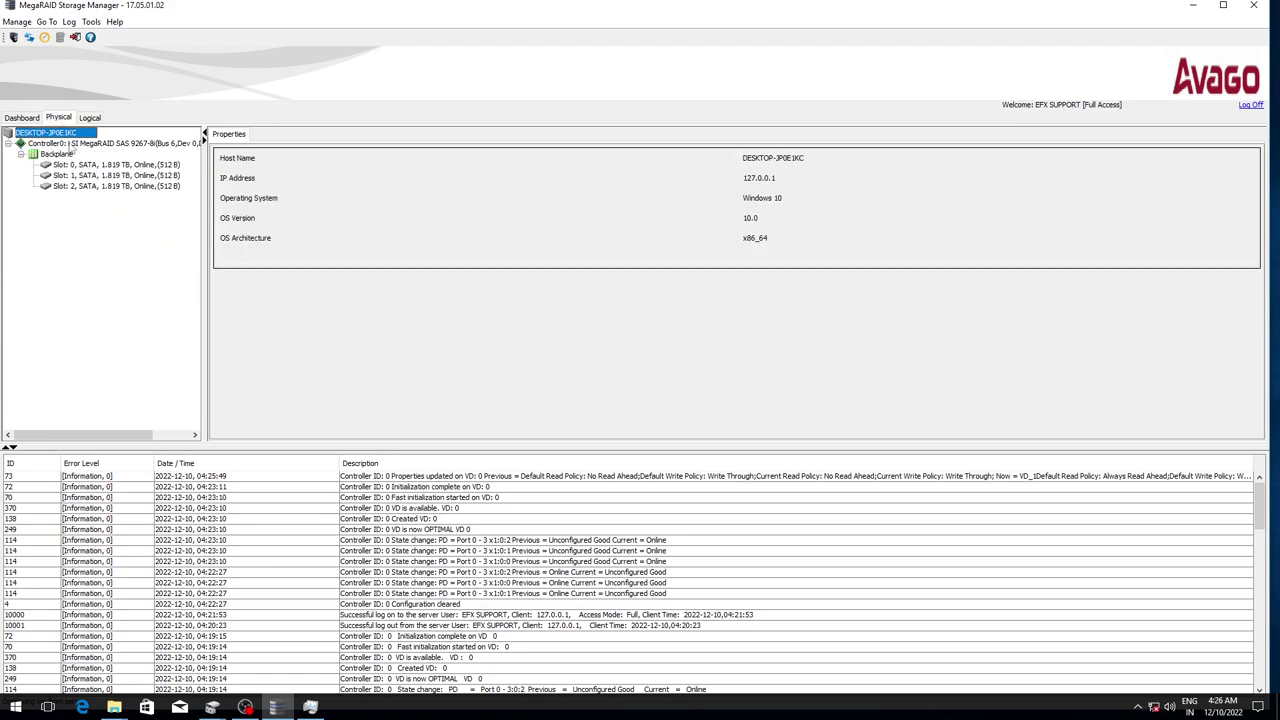
click(72, 145)
right_click(72, 145)
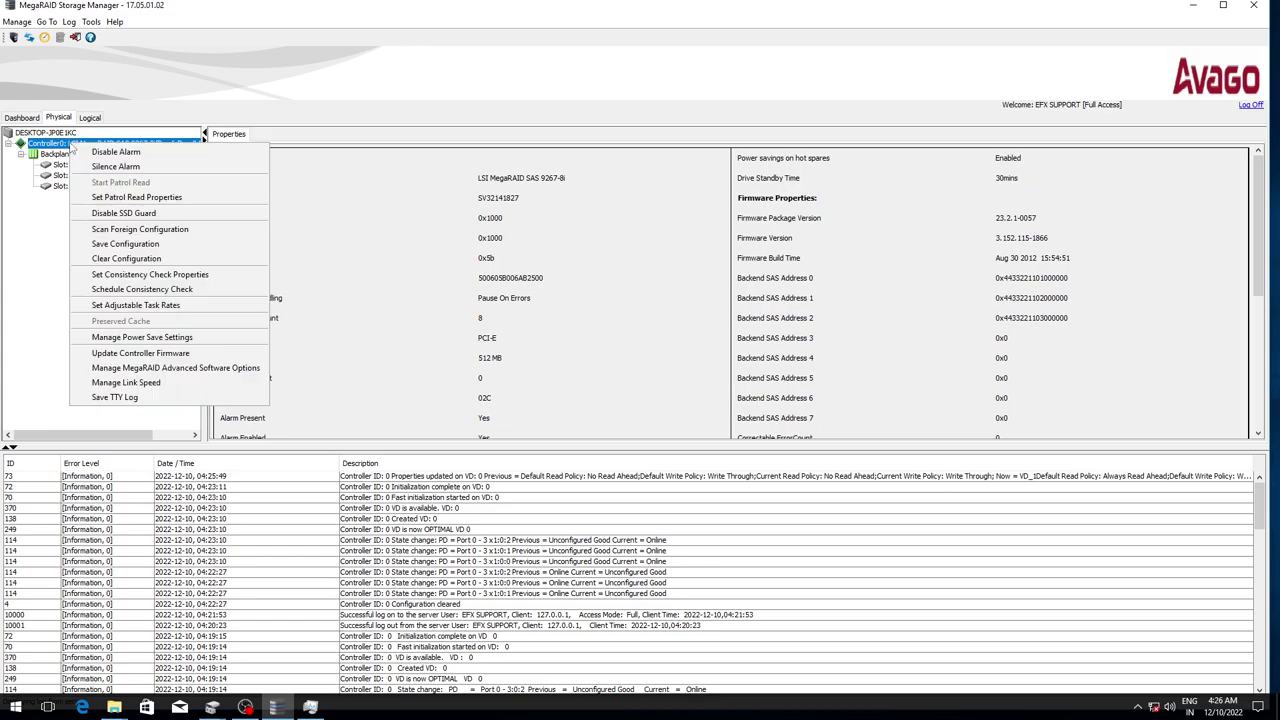
click(126, 383)
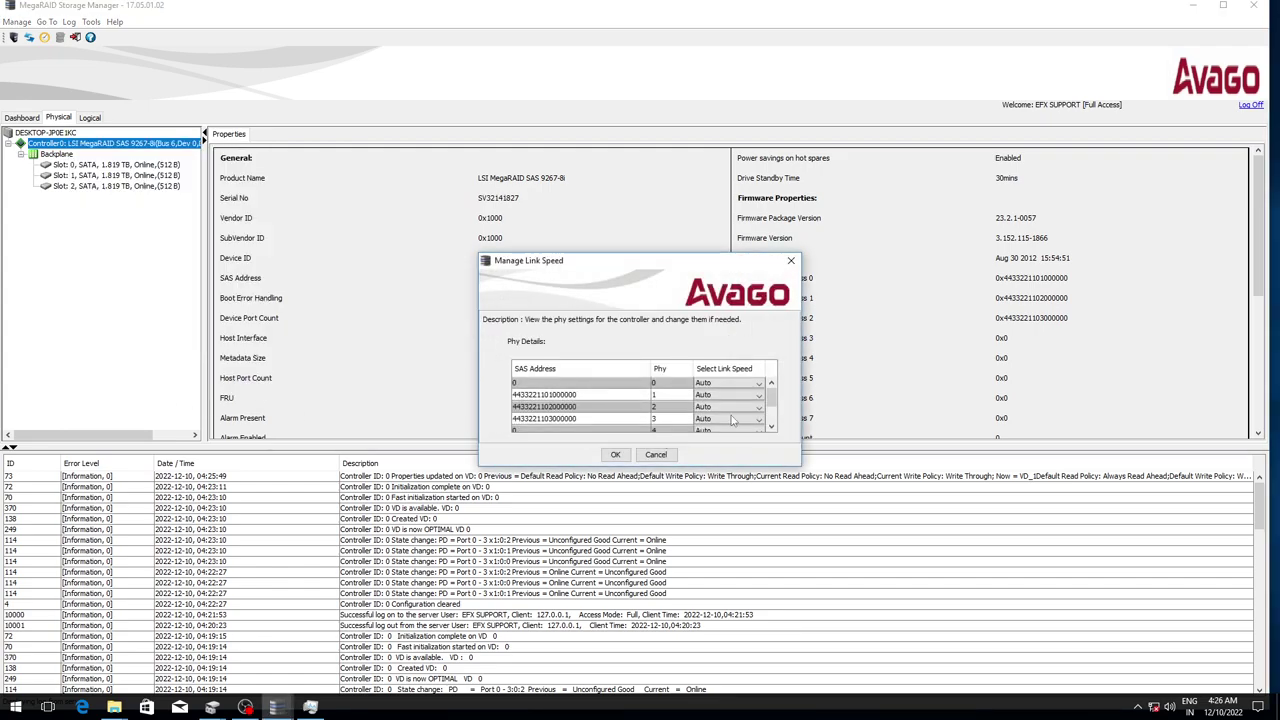
- Set the link speed of phys 0, 1, 2 and 3 to 6.0Gbps
click(760, 386)
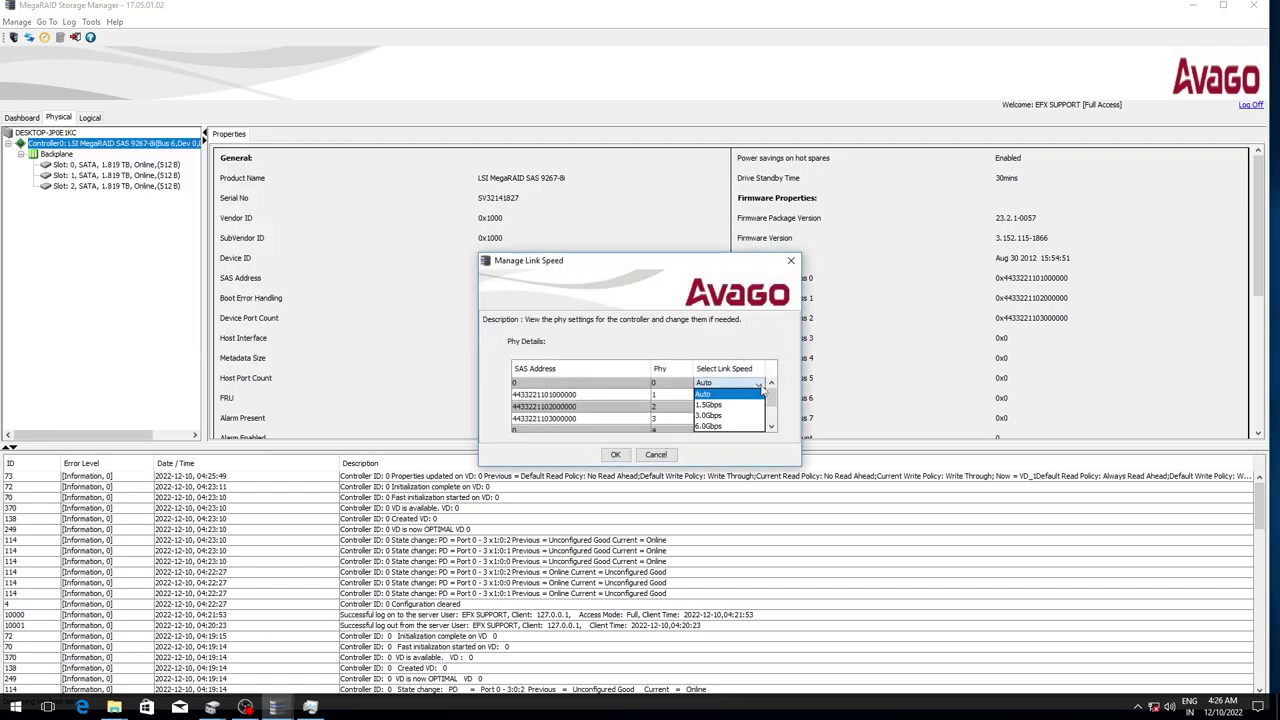
click(755, 426)
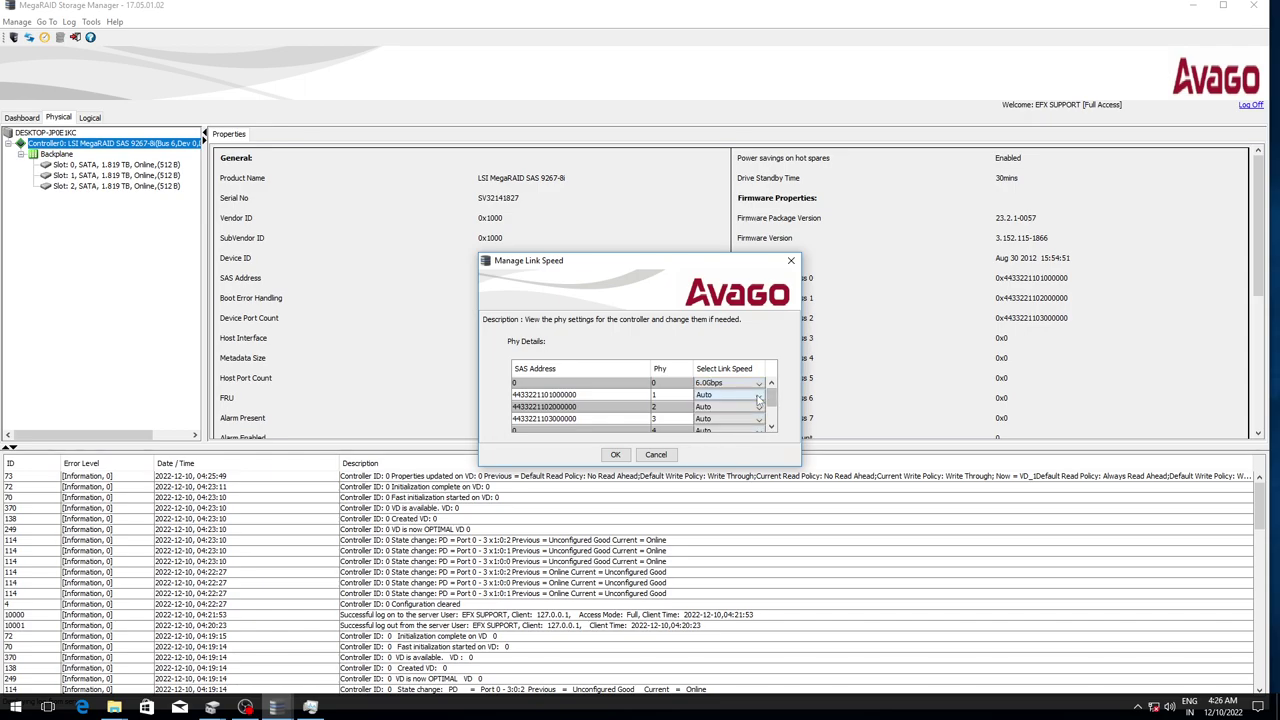
click(760, 398)
click(746, 440)
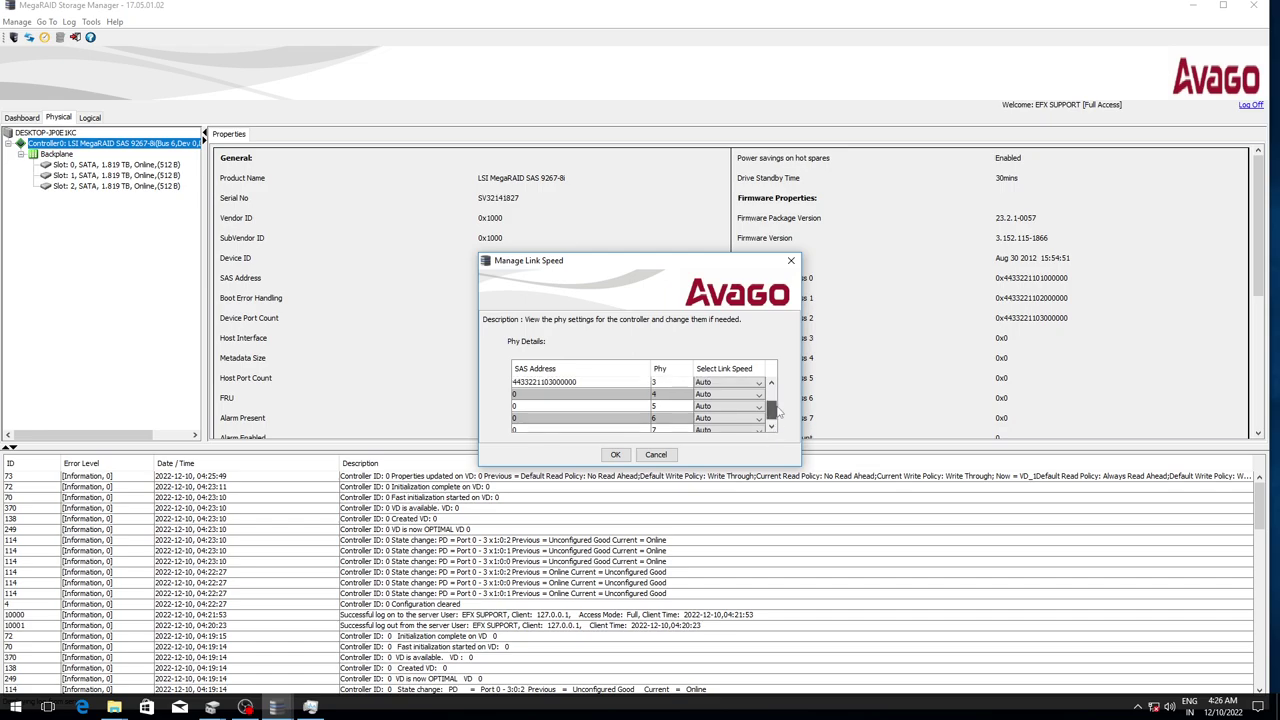
click(760, 408)
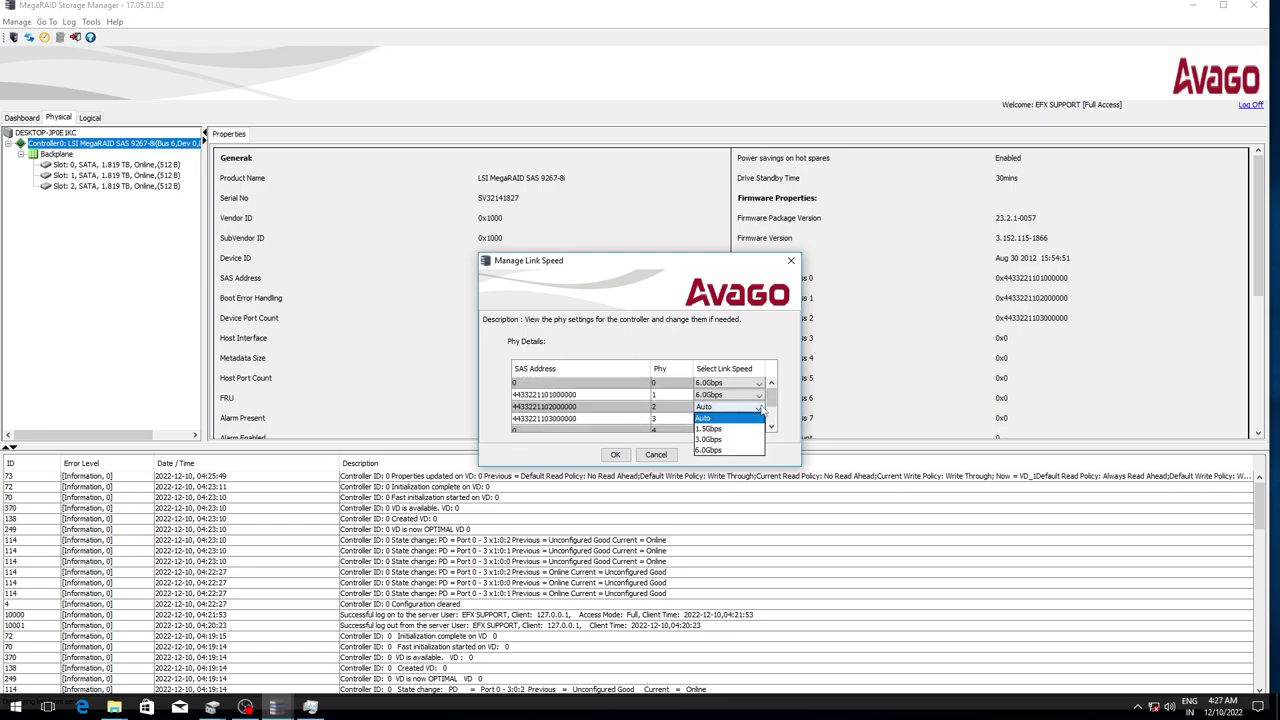
click(745, 452)
click(760, 425)
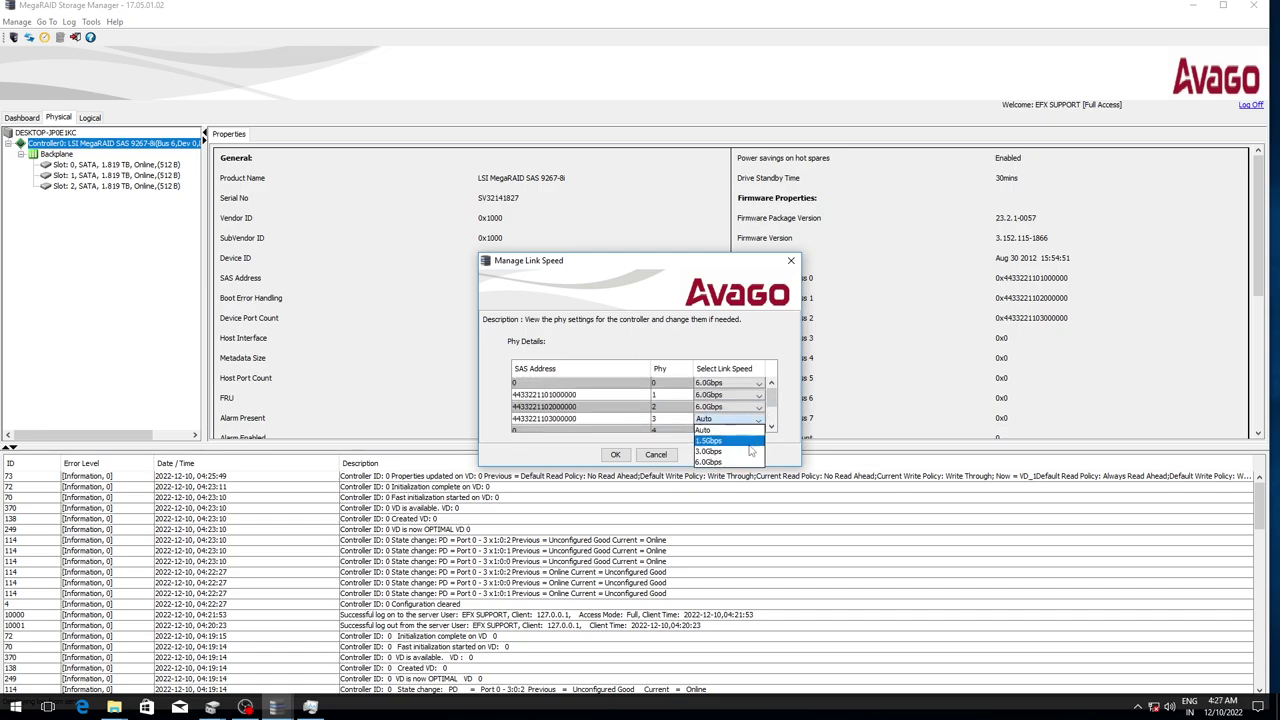
click(750, 459)
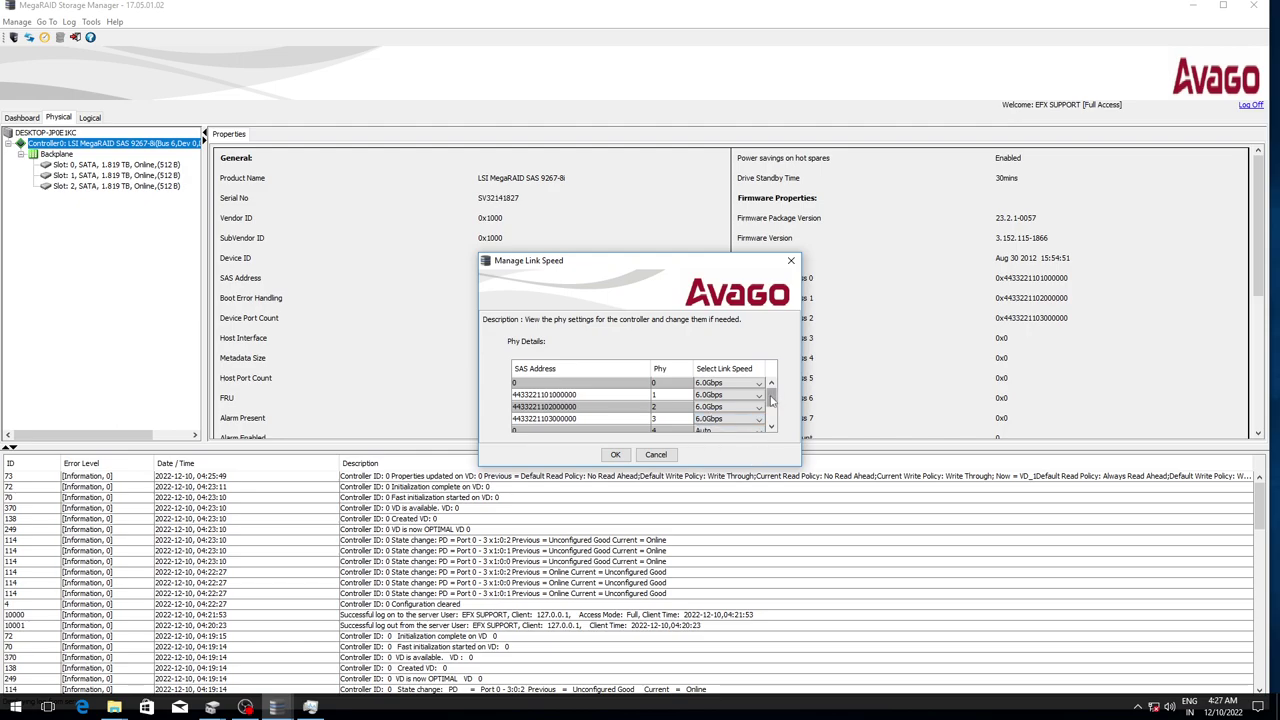
- Set the link speed of phys 4, 5, 6 and 7 to 6.0Gbps
drag(771, 400, 761, 406)
click(757, 413)
click(751, 440)
click(757, 426)
click(758, 451)
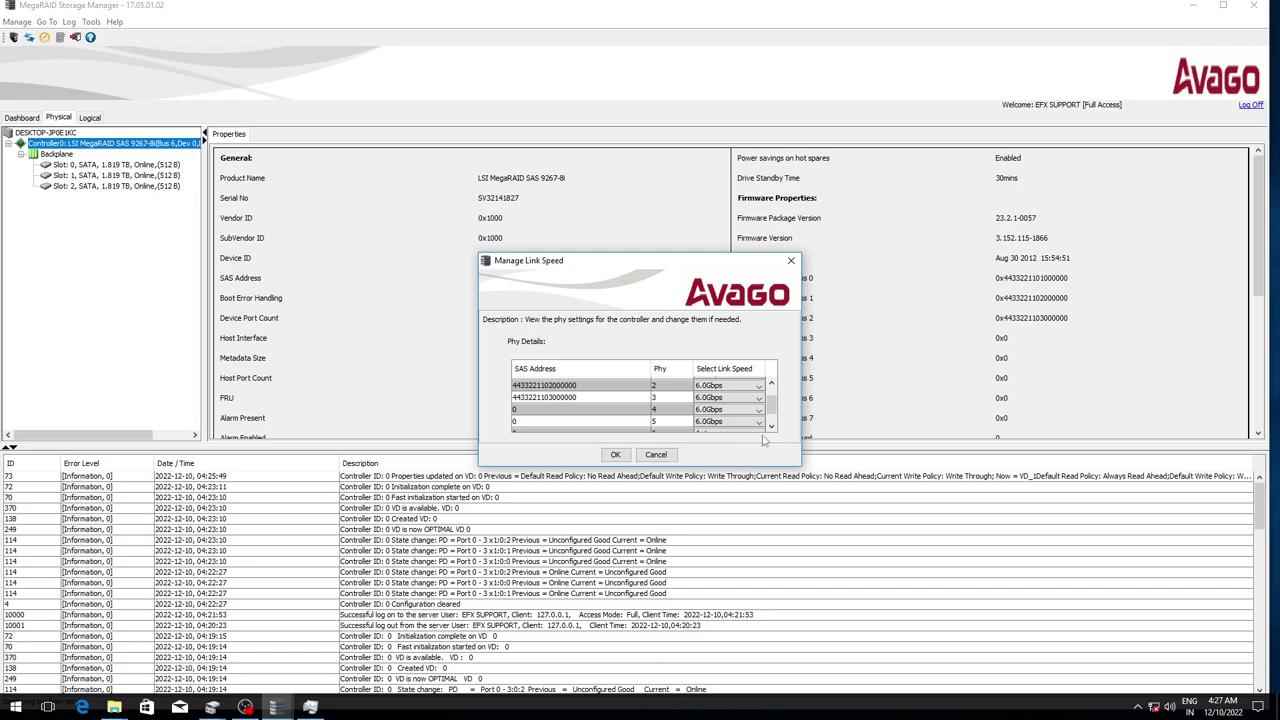
drag(770, 407, 771, 424)
click(757, 420)
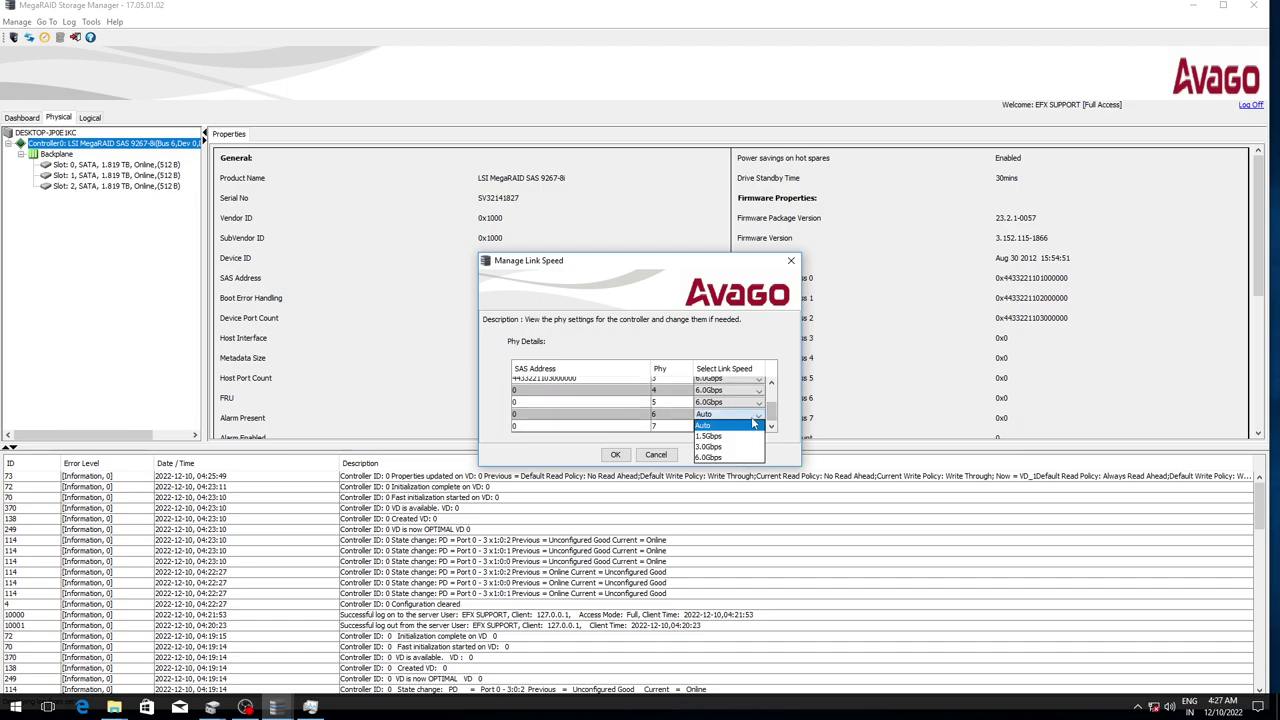
click(757, 447)
click(756, 428)
click(736, 469)
- Apply the link speed settings to the controller and acknowledge the system restart notice
drag(770, 422, 771, 386)
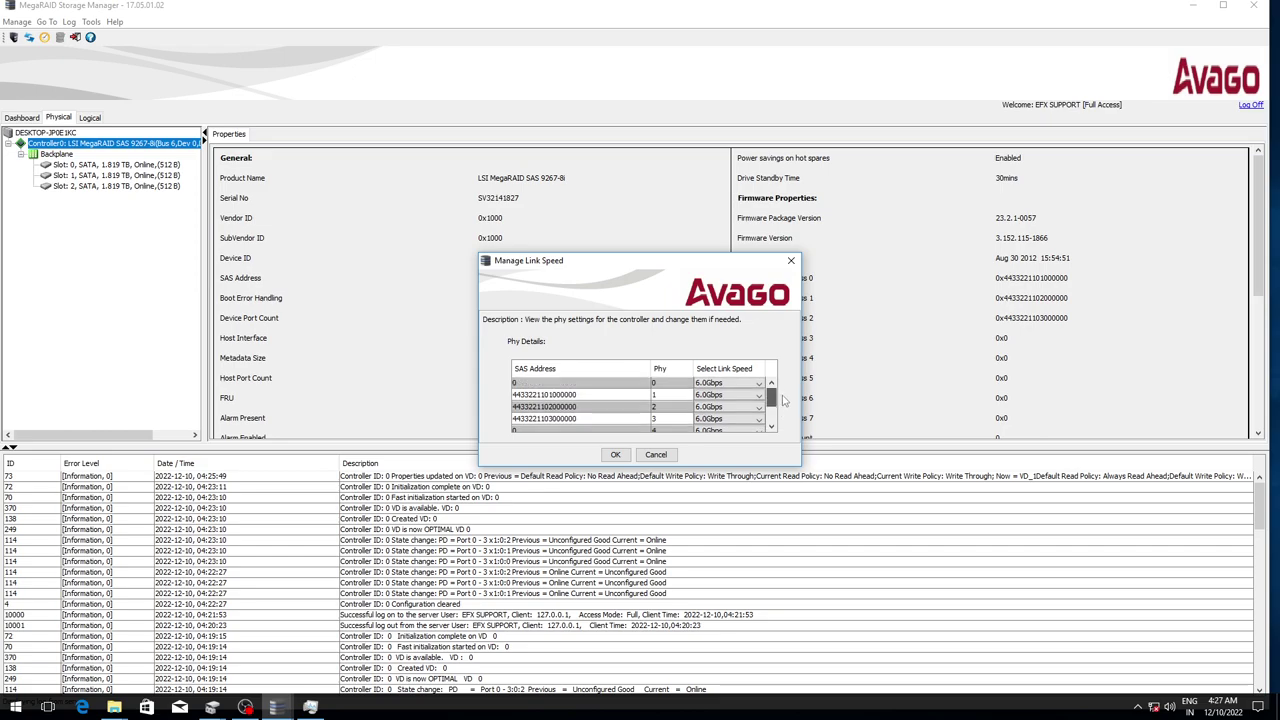
click(613, 457)
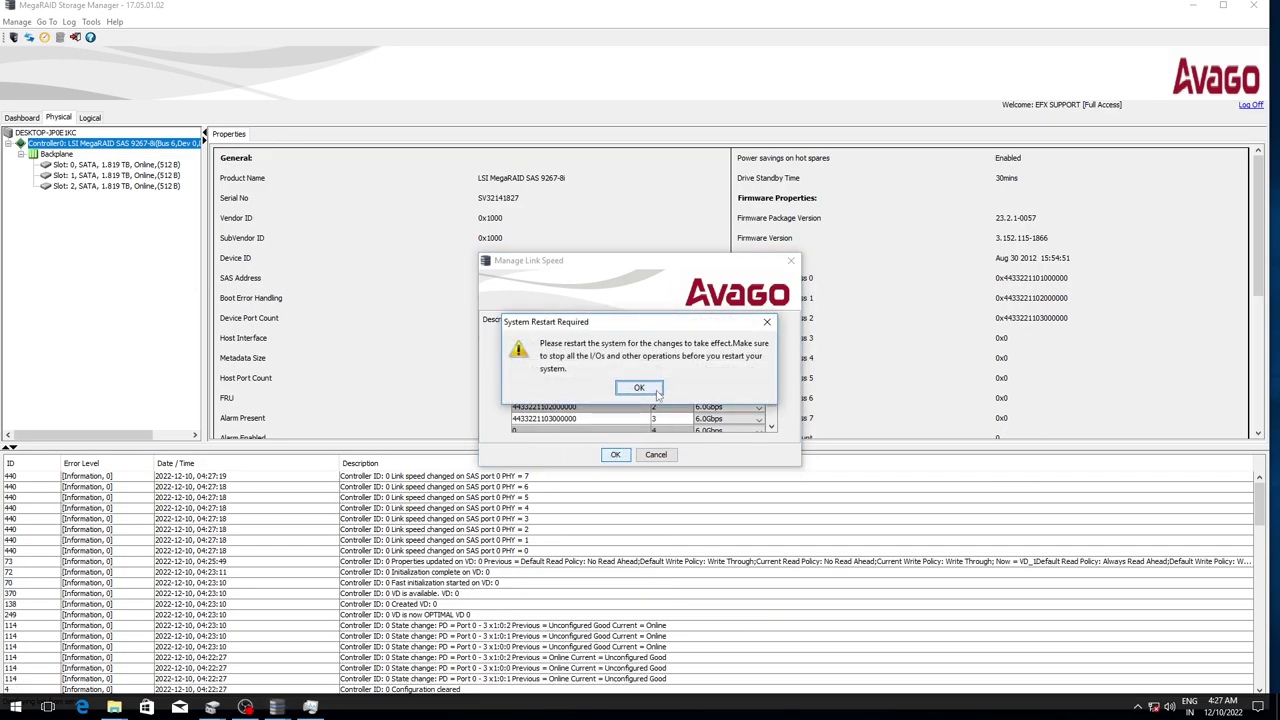
key(Return)
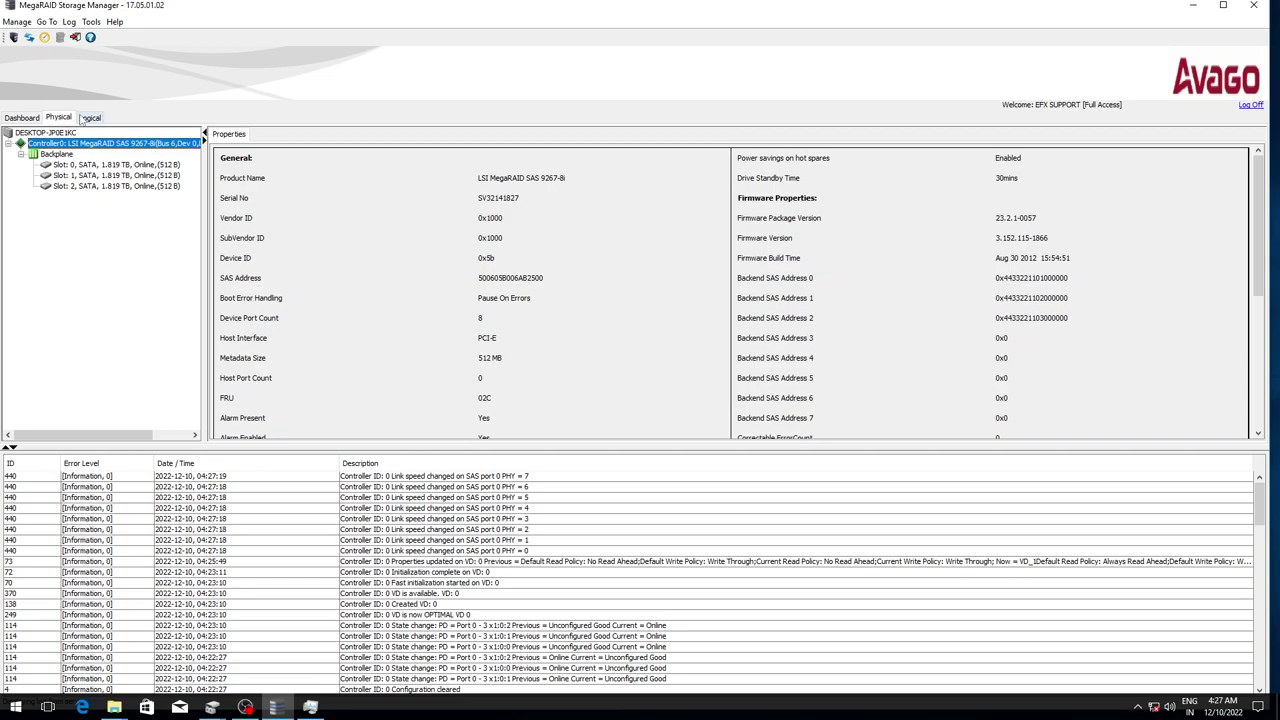
- Run a fast initialization on virtual drive VD_1, confirm it, and select its newest entry in the event log
click(89, 117)
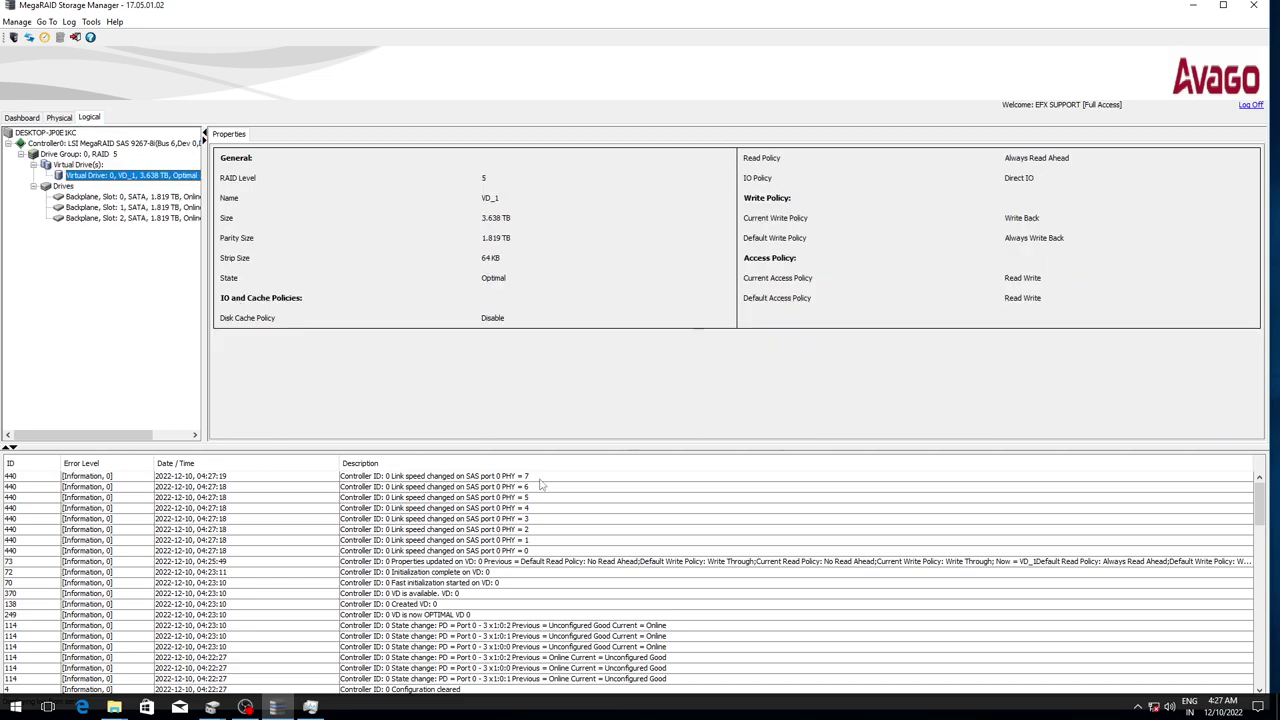
right_click(154, 180)
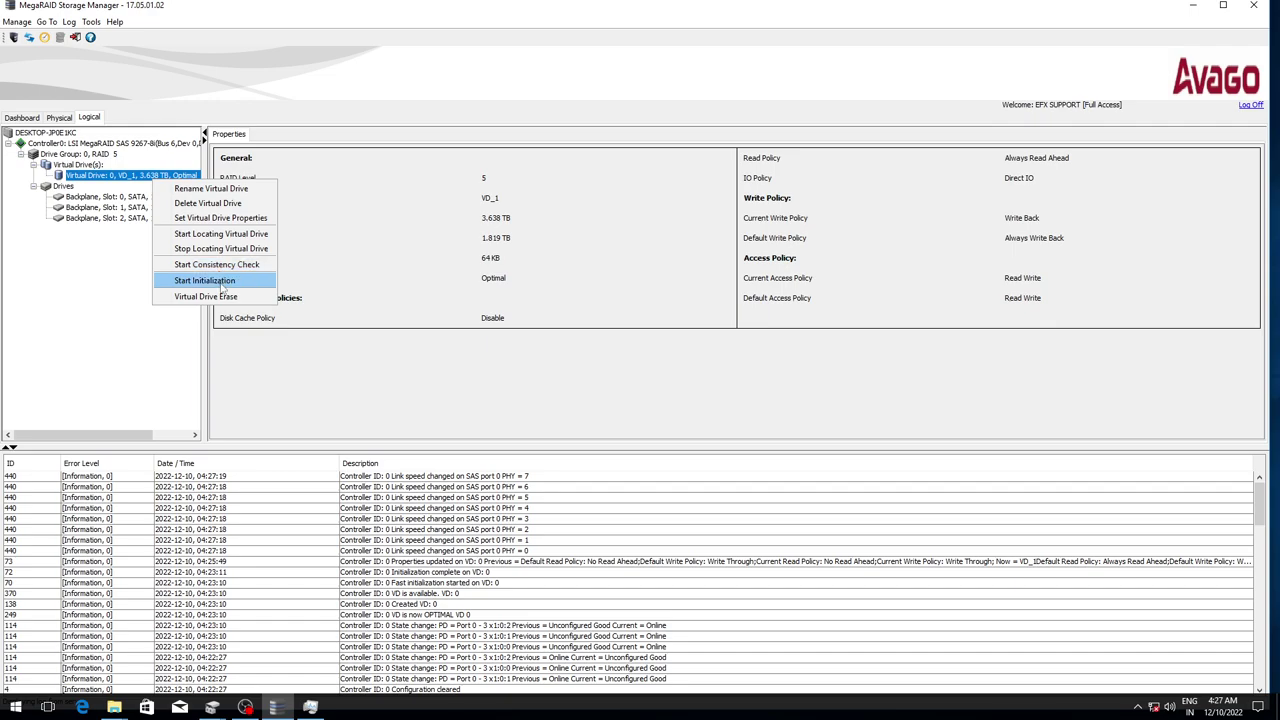
click(205, 281)
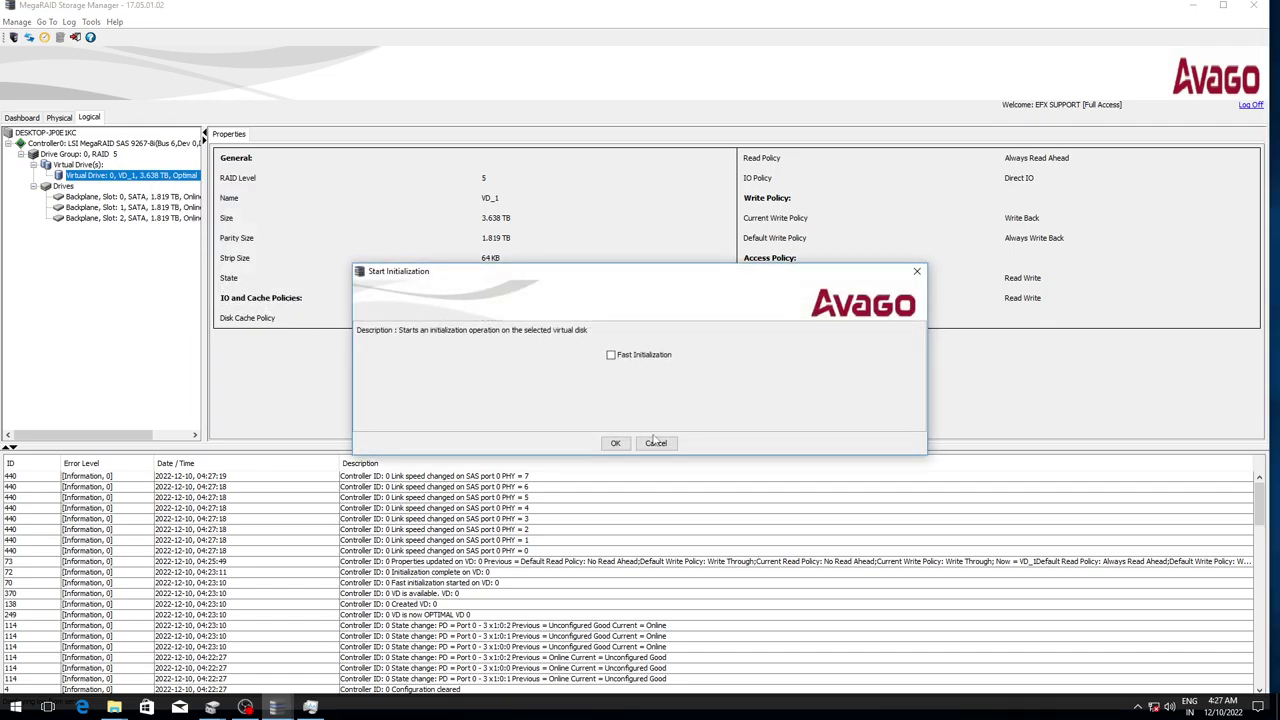
click(608, 447)
click(596, 378)
click(657, 377)
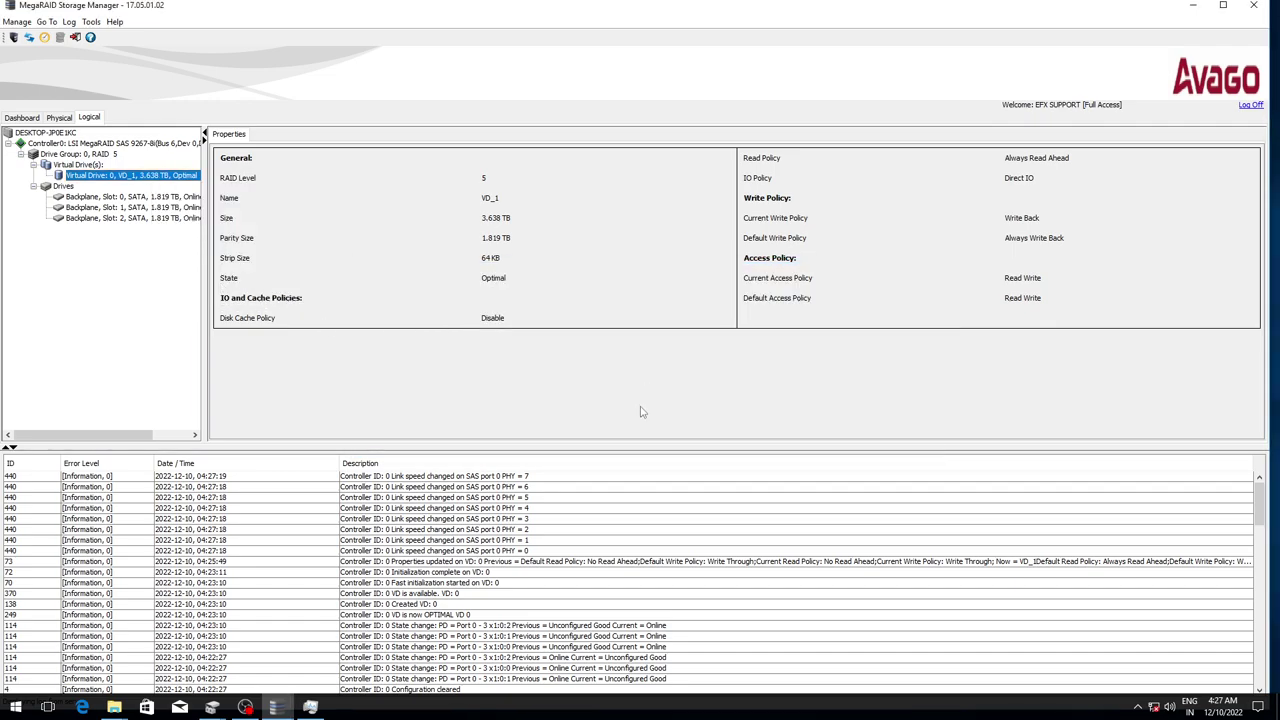
click(433, 478)
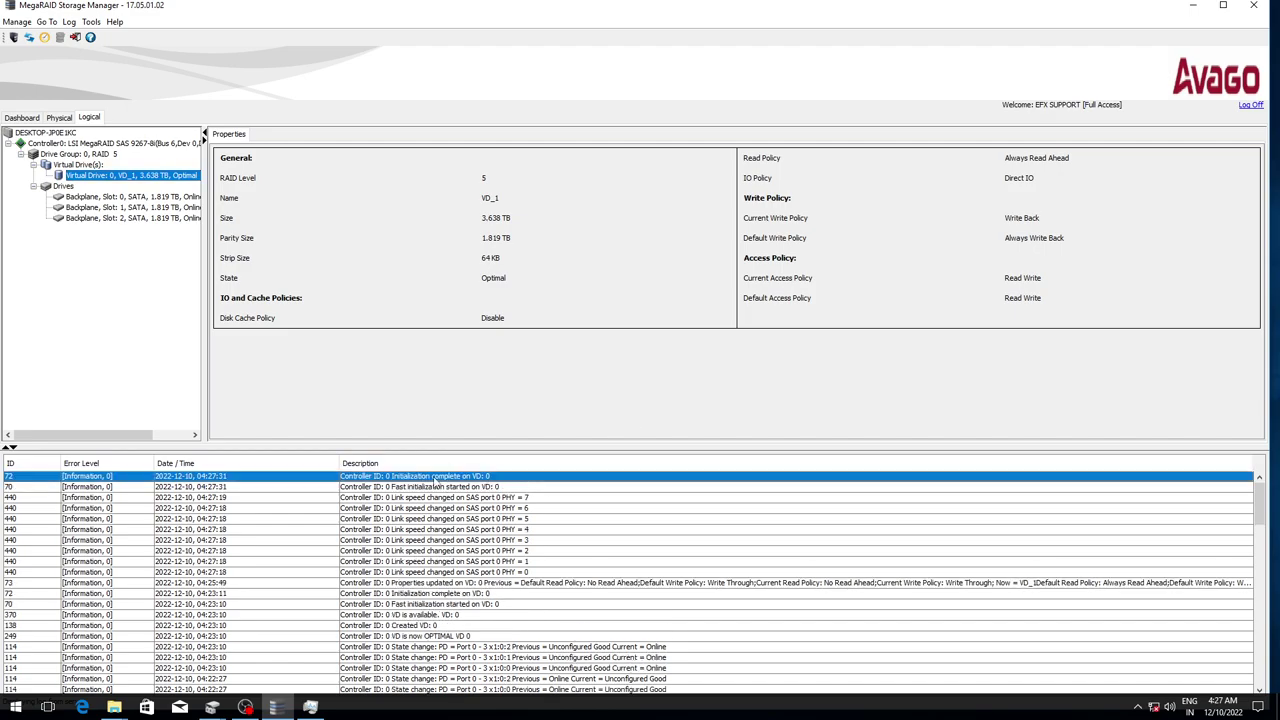
- Log off from the MegaRAID server and confirm the logoff
click(1249, 105)
click(624, 369)
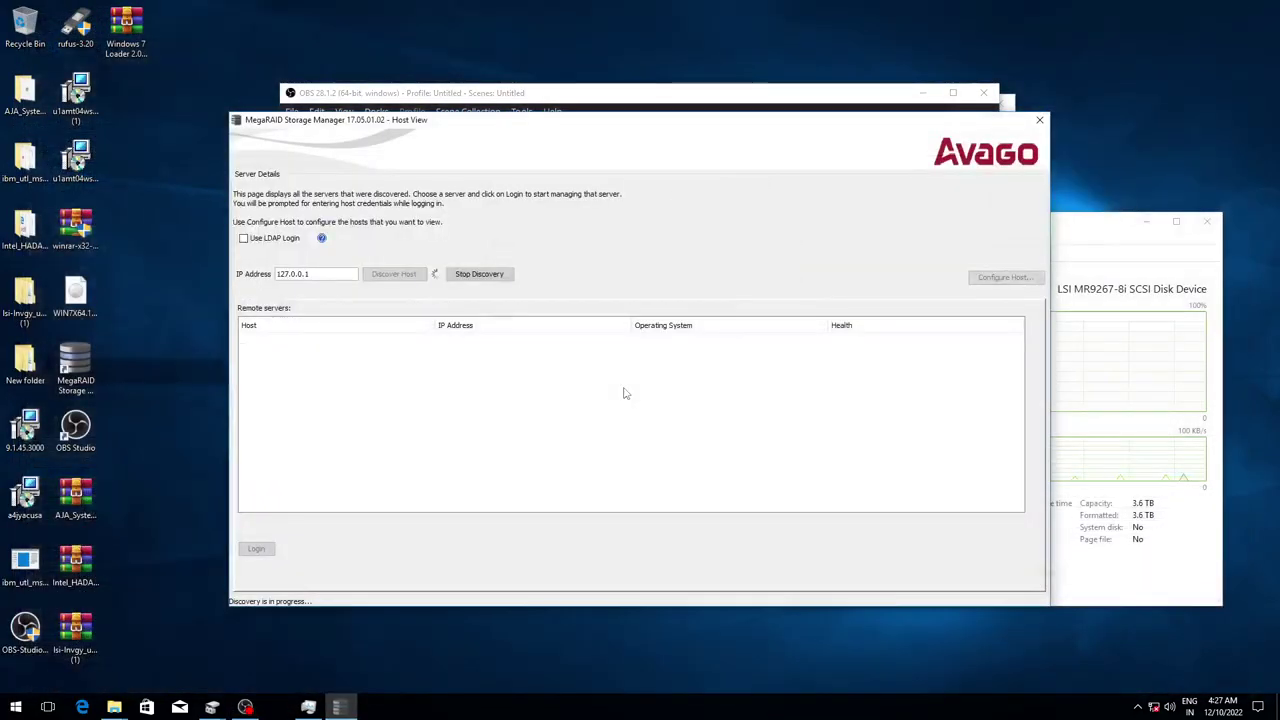